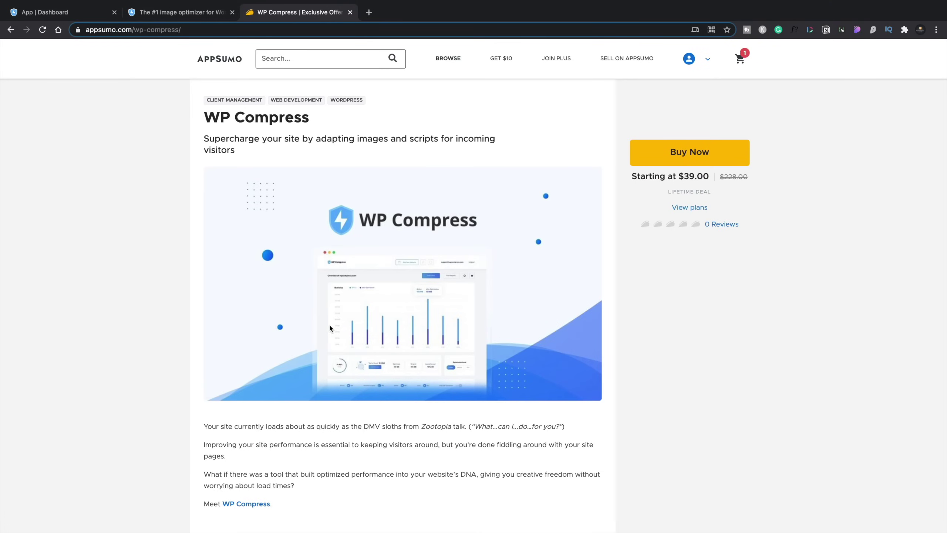
# - Review the AppSumo deal terms and features down to the $39, $89 and $199 license tiers
pyautogui.scroll(-20, 330, 326)
pyautogui.scroll(-20, 330, 326)
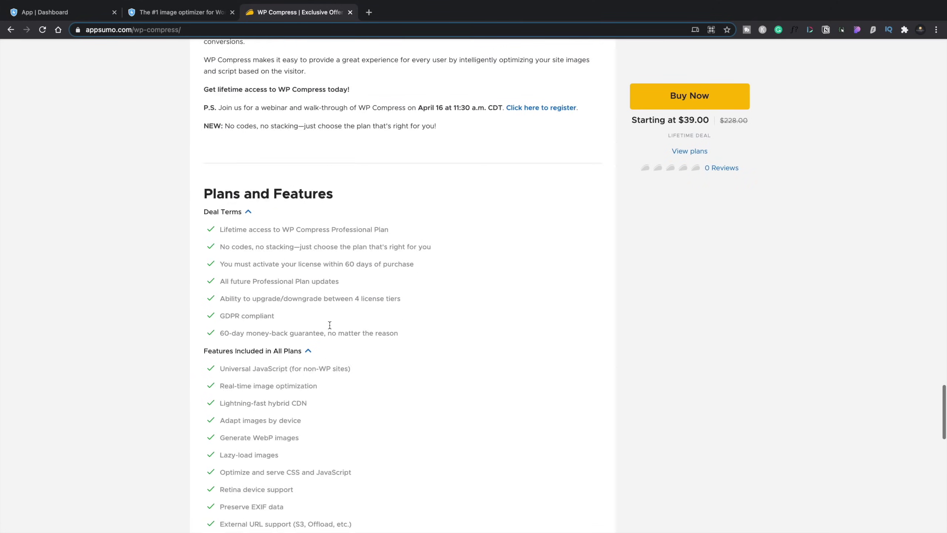
pyautogui.scroll(-5, 328, 323)
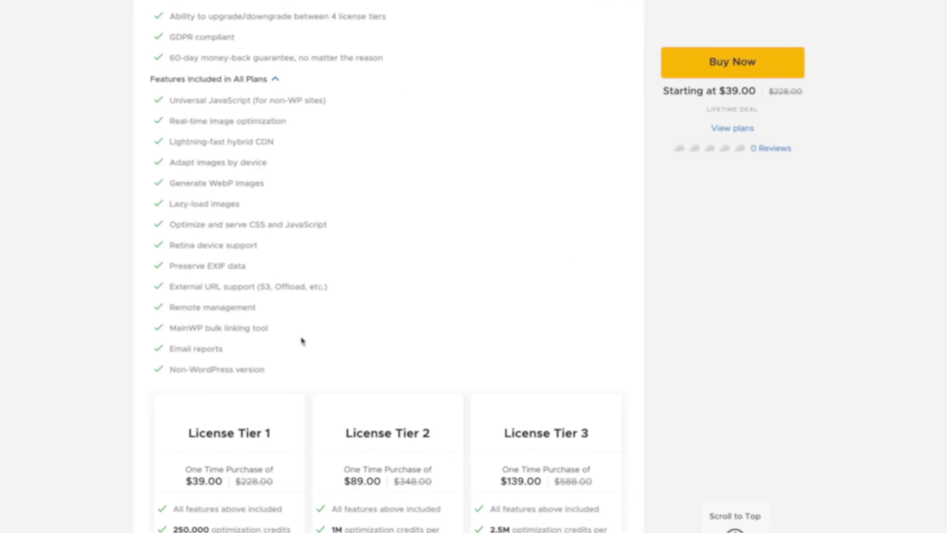
pyautogui.scroll(-5, 302, 340)
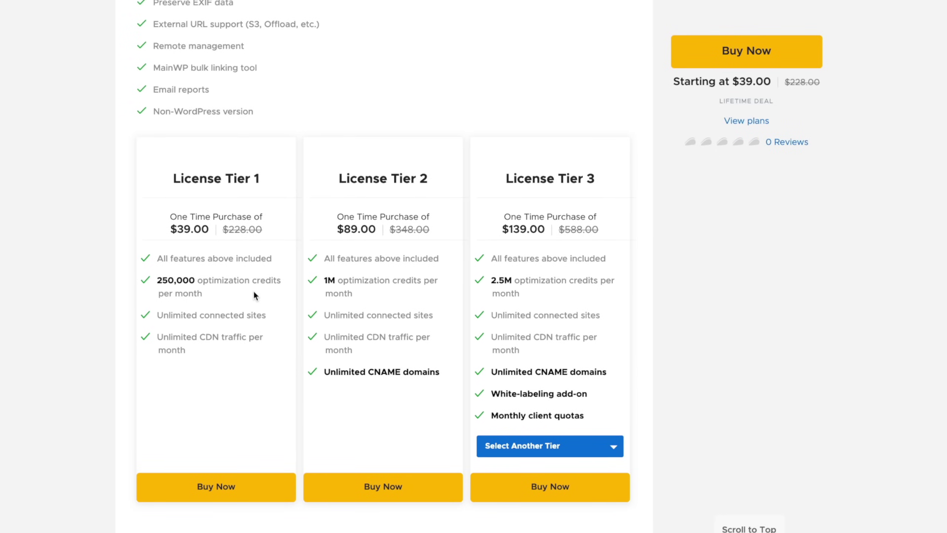
pyautogui.scroll(6, 254, 293)
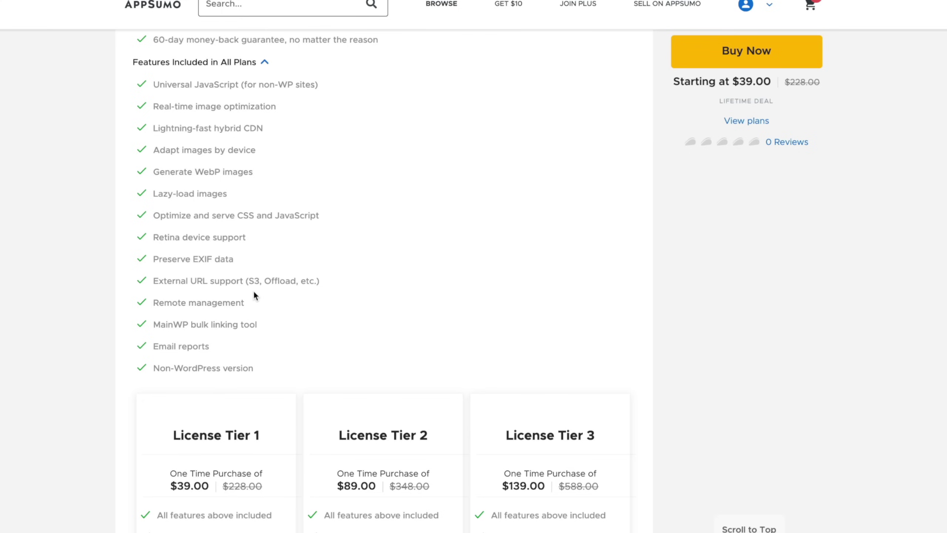
pyautogui.scroll(-8, 253, 296)
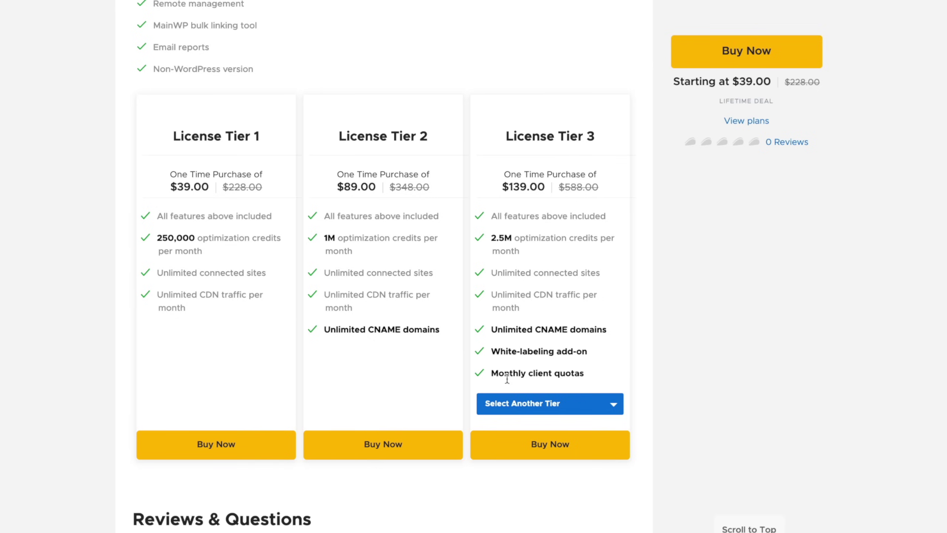
pyautogui.click(529, 406)
# - Set the third card to License Tier 4 ($199.00, 5M monthly credits), then go to wpcompress.com
pyautogui.click(528, 446)
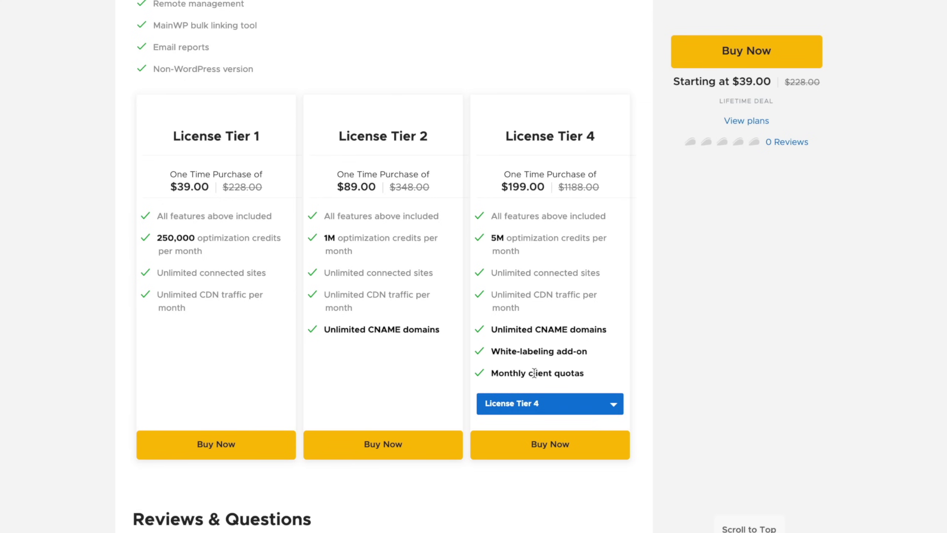
pyautogui.click(168, 15)
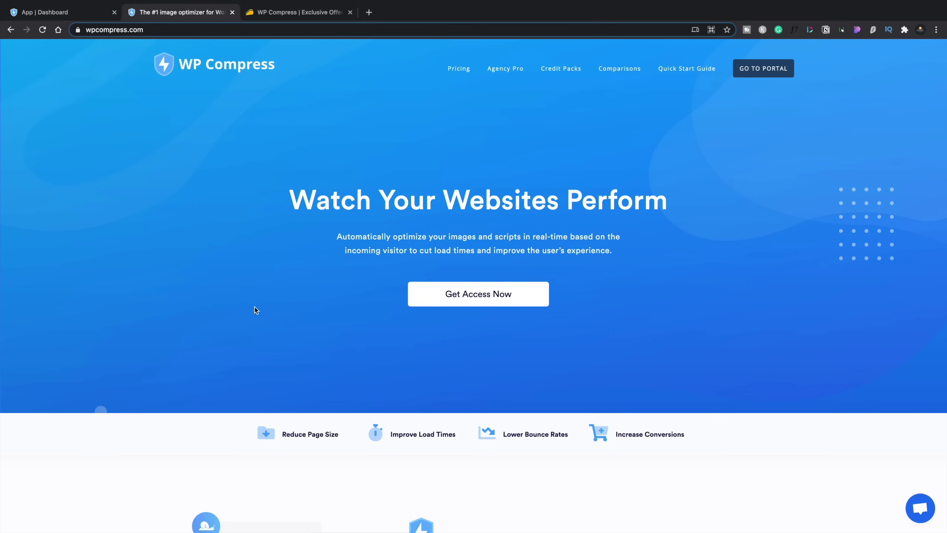
# - Compare wpcompress.com's $9, $29 and $99 monthly plans, then return to the AppSumo deal
pyautogui.click(459, 69)
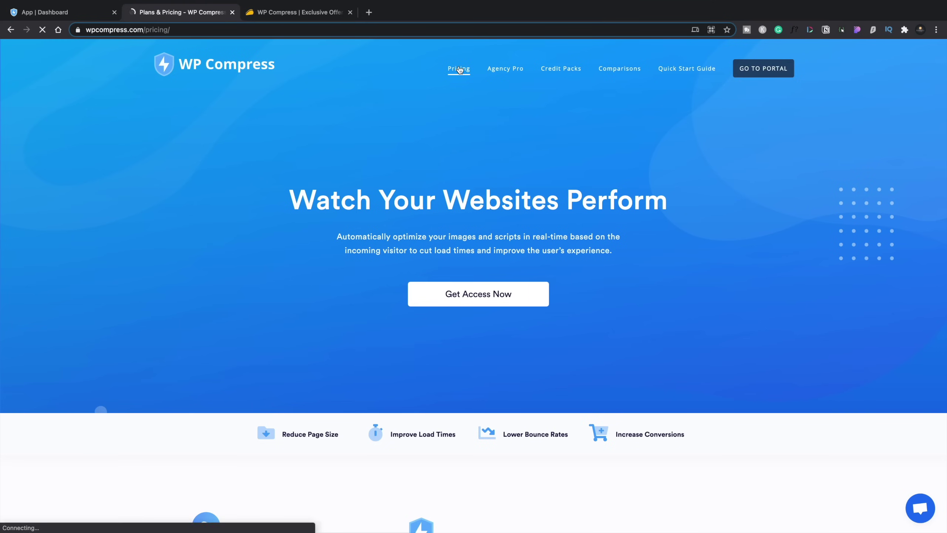
pyautogui.scroll(-4, 222, 356)
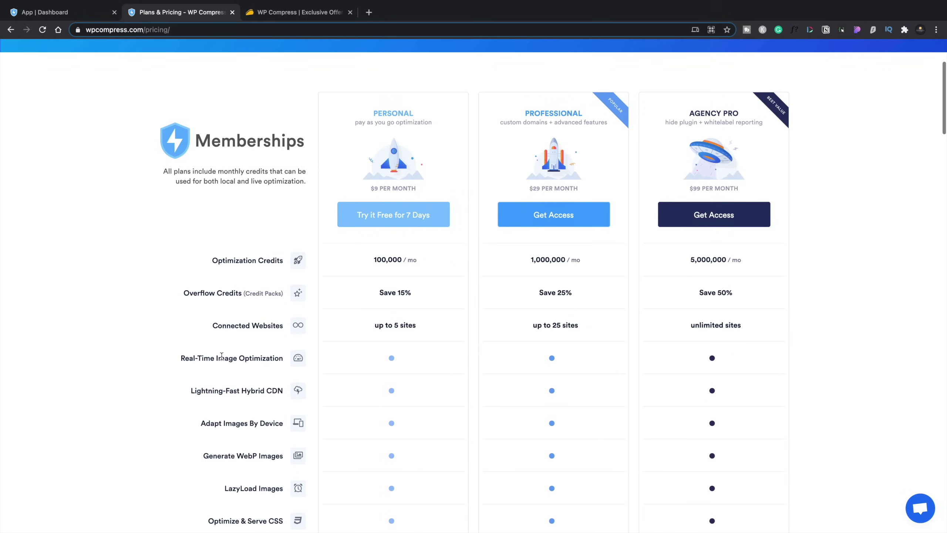
pyautogui.scroll(-2, 222, 356)
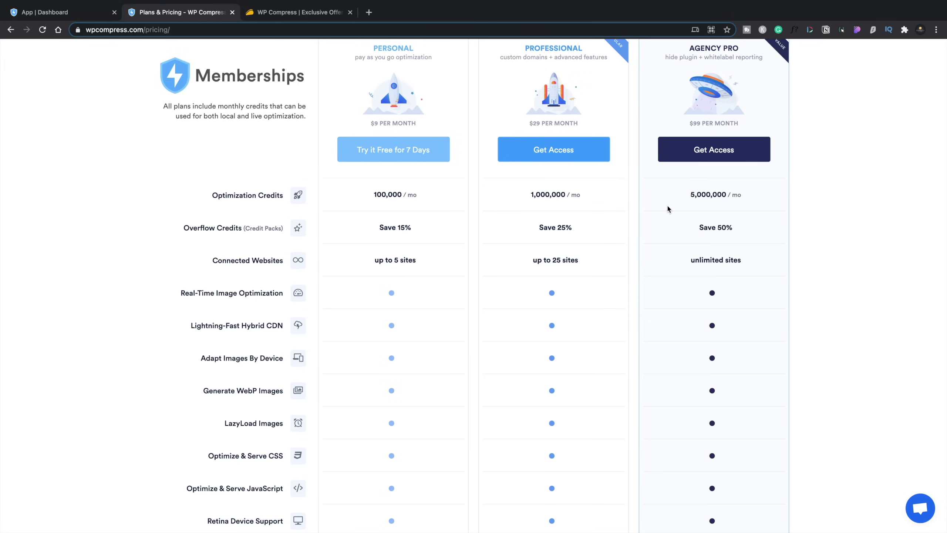
pyautogui.scroll(-1, 627, 295)
pyautogui.scroll(-9, 616, 312)
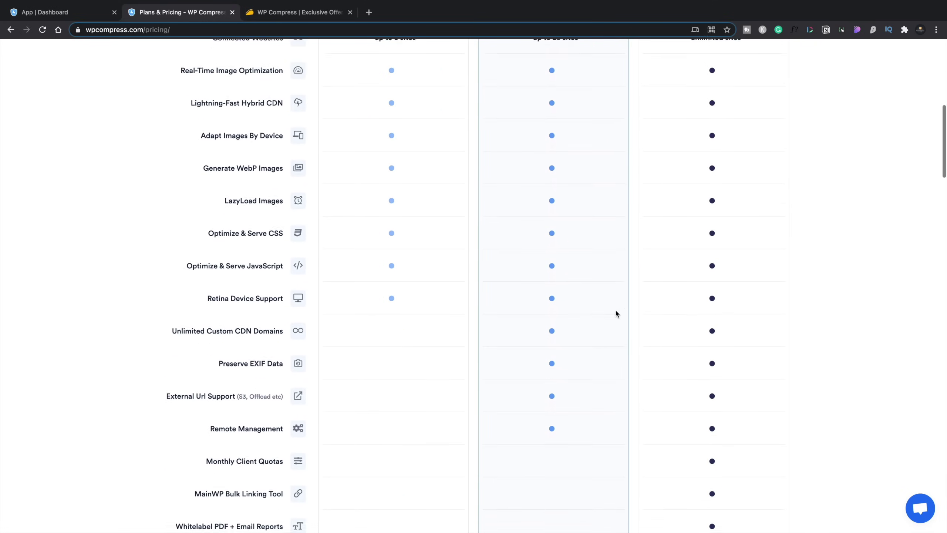
pyautogui.scroll(-6, 616, 312)
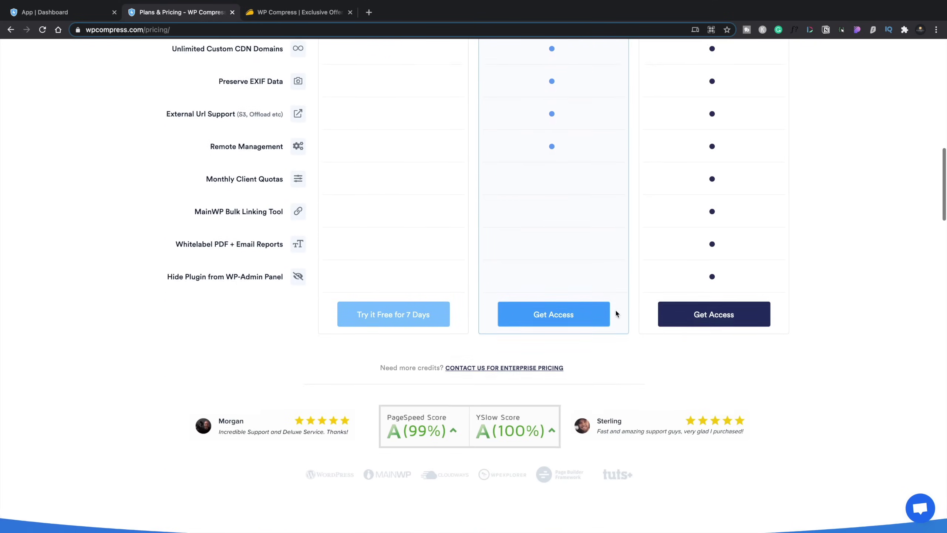
pyautogui.scroll(1, 616, 312)
pyautogui.scroll(5, 616, 313)
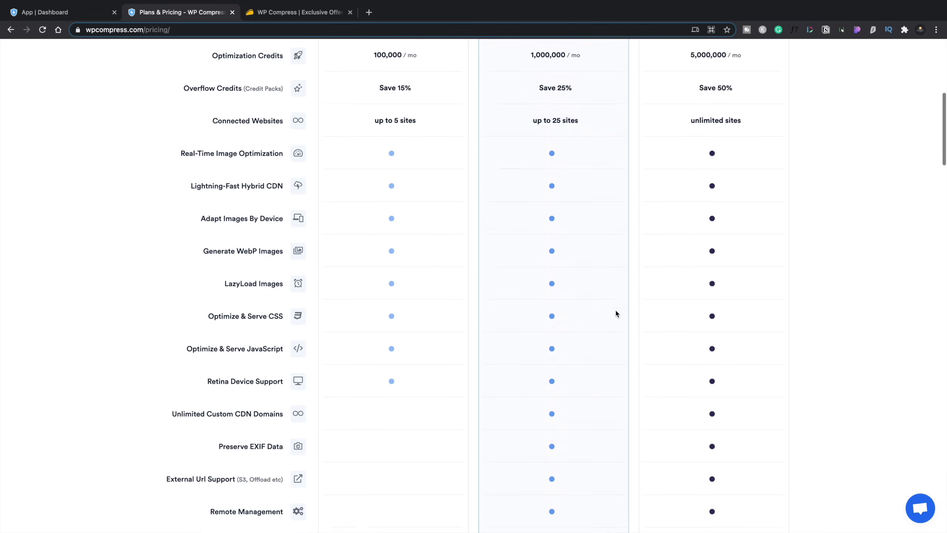
pyautogui.scroll(5, 616, 312)
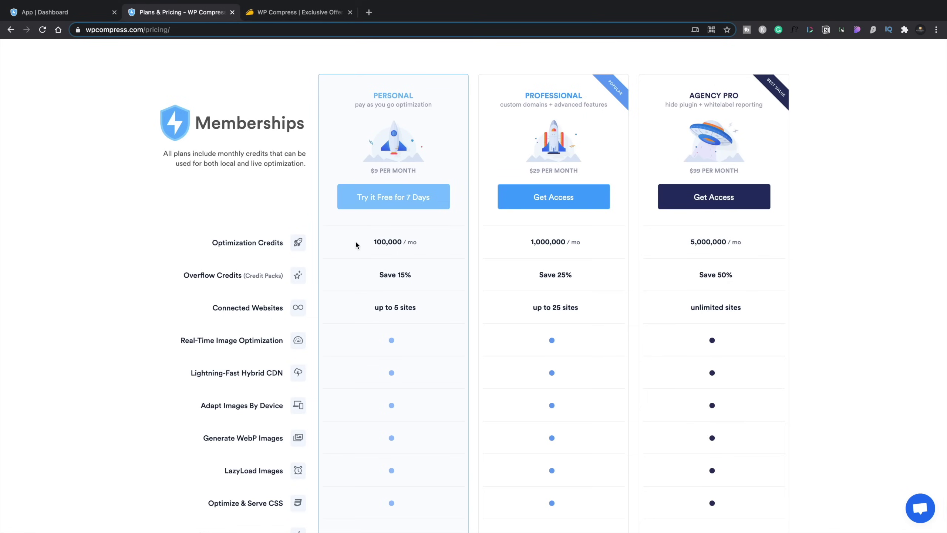
pyautogui.click(290, 12)
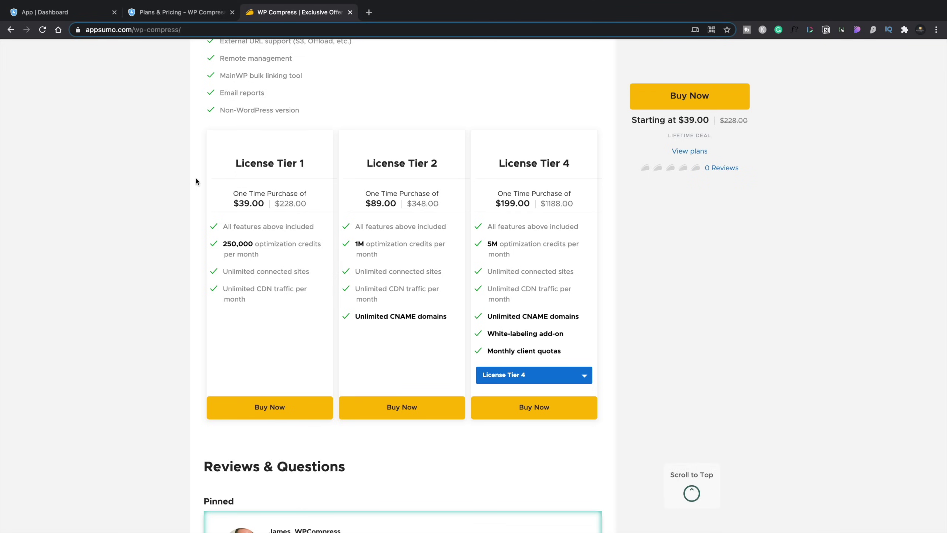
# - Reload the App dashboard so it shows the 25 GB Professional Plan and link-website prompt
pyautogui.click(60, 15)
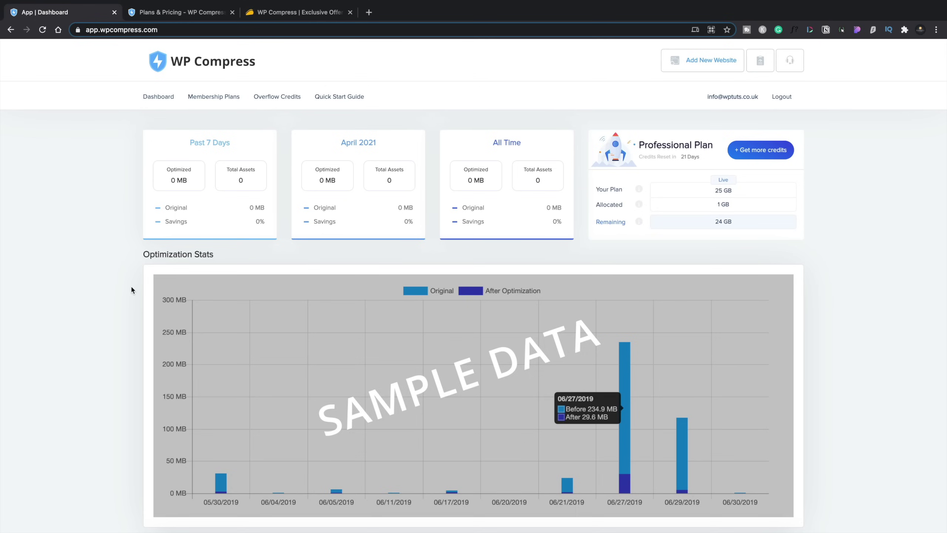
pyautogui.scroll(-3, 132, 288)
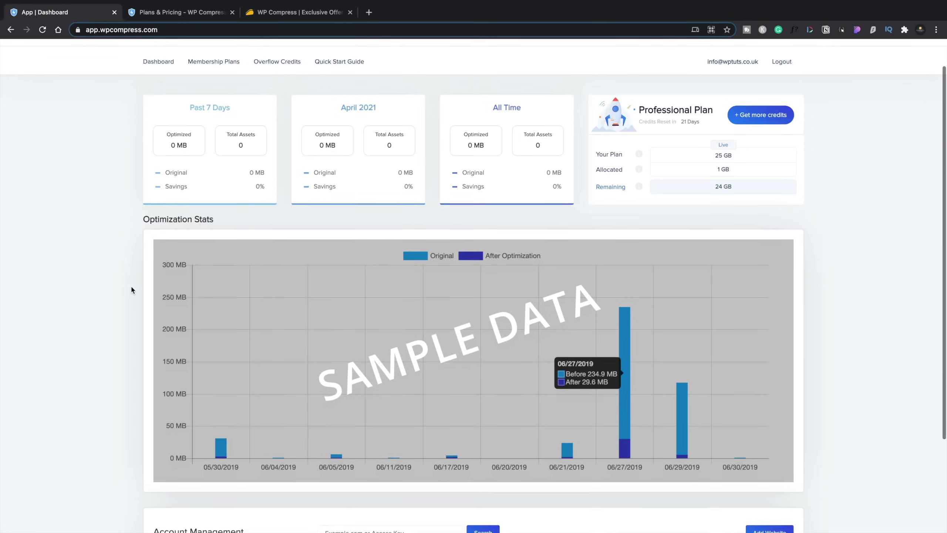
pyautogui.scroll(-3, 131, 290)
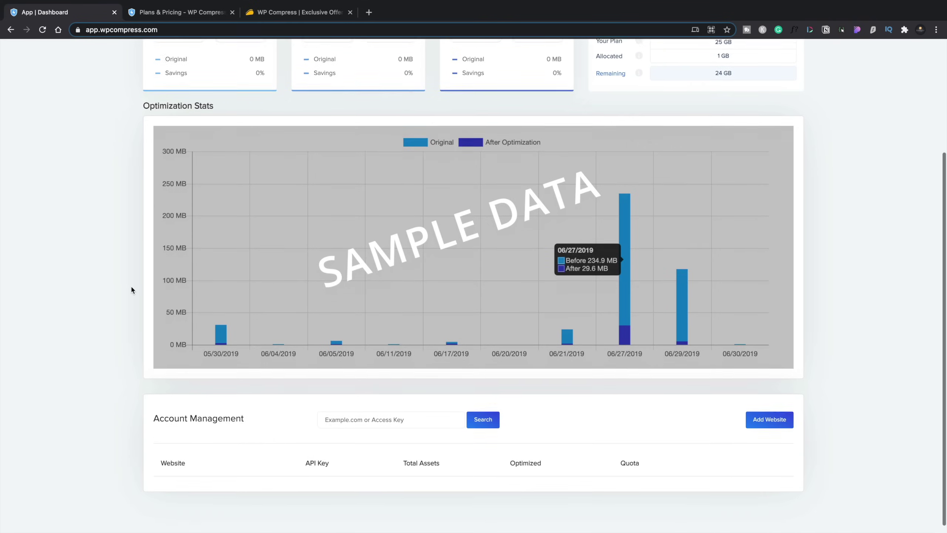
pyautogui.scroll(4, 132, 288)
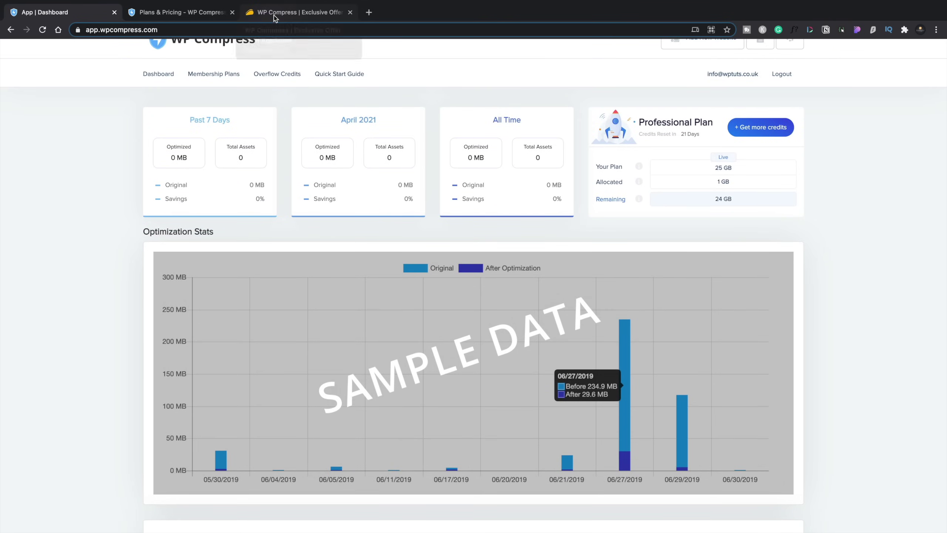
pyautogui.click(188, 13)
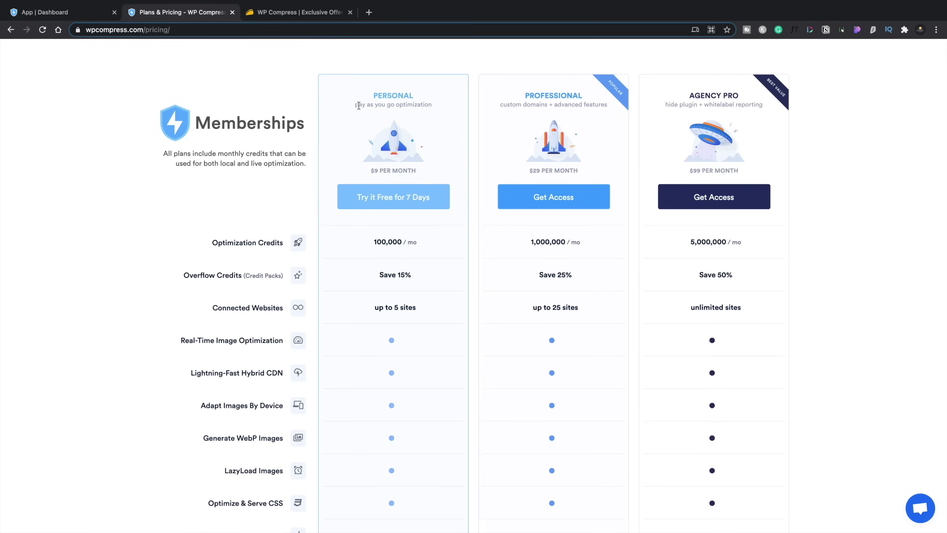
pyautogui.click(47, 14)
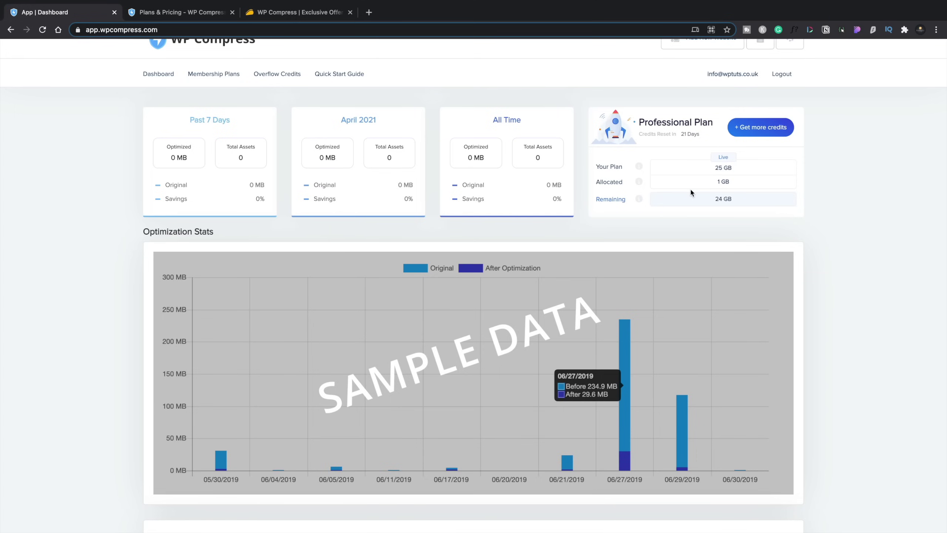
pyautogui.click(39, 30)
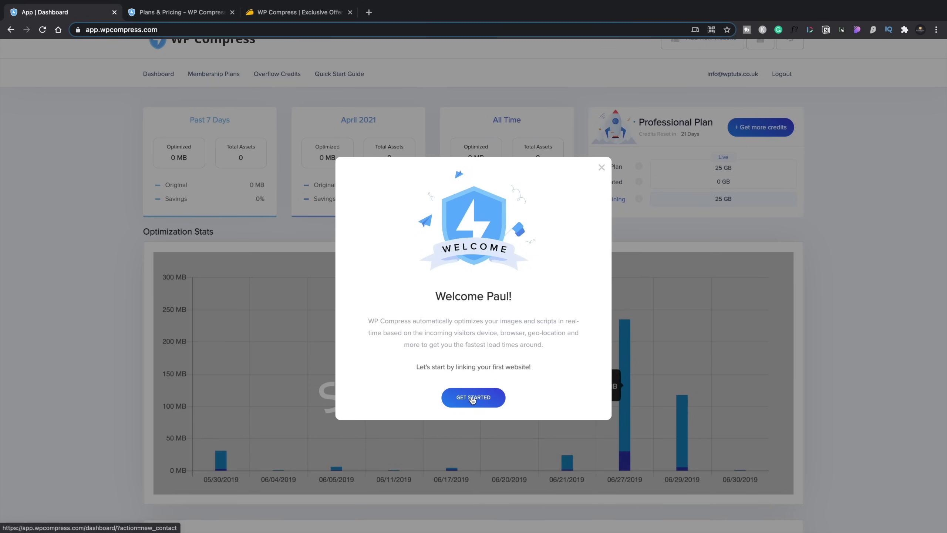
# - Start linking the first website, assign it 1 GB of live quota, and continue to its key
pyautogui.click(472, 399)
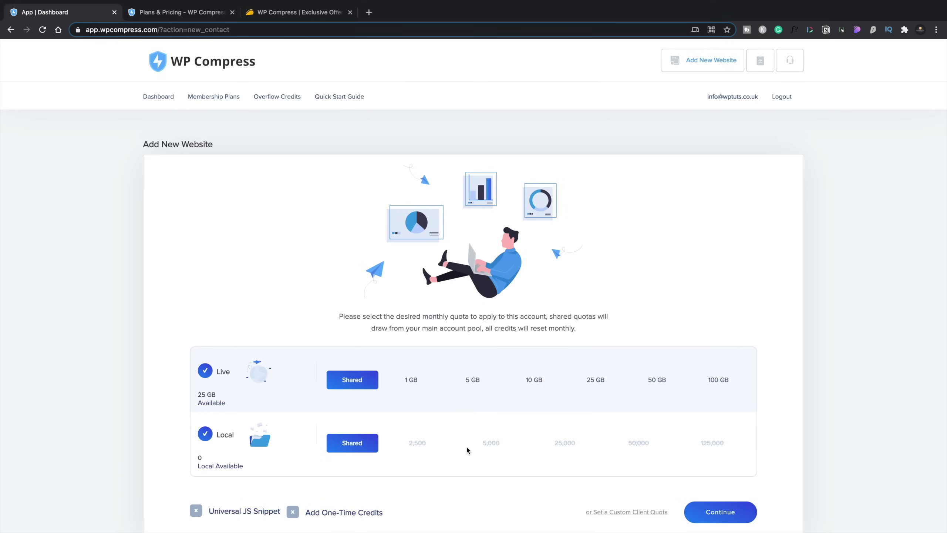
pyautogui.scroll(-2, 467, 447)
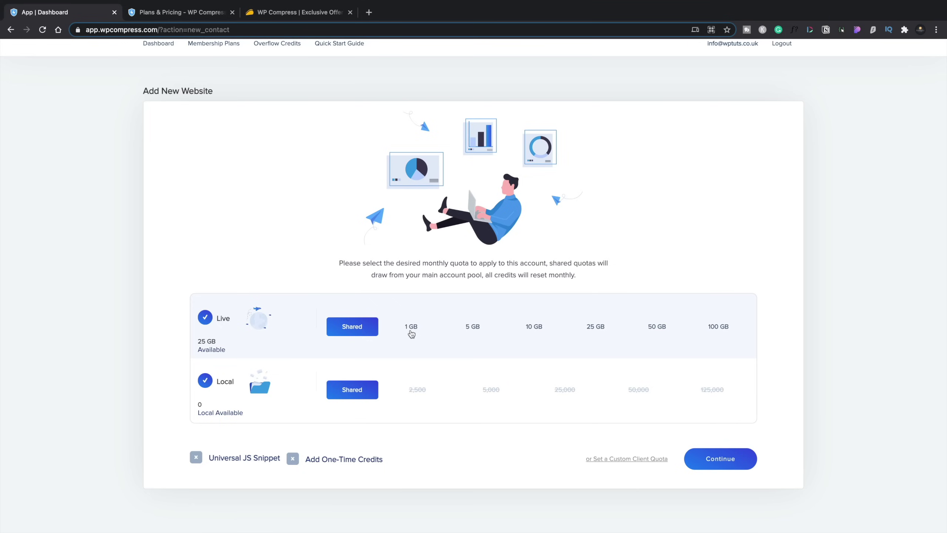
pyautogui.click(412, 334)
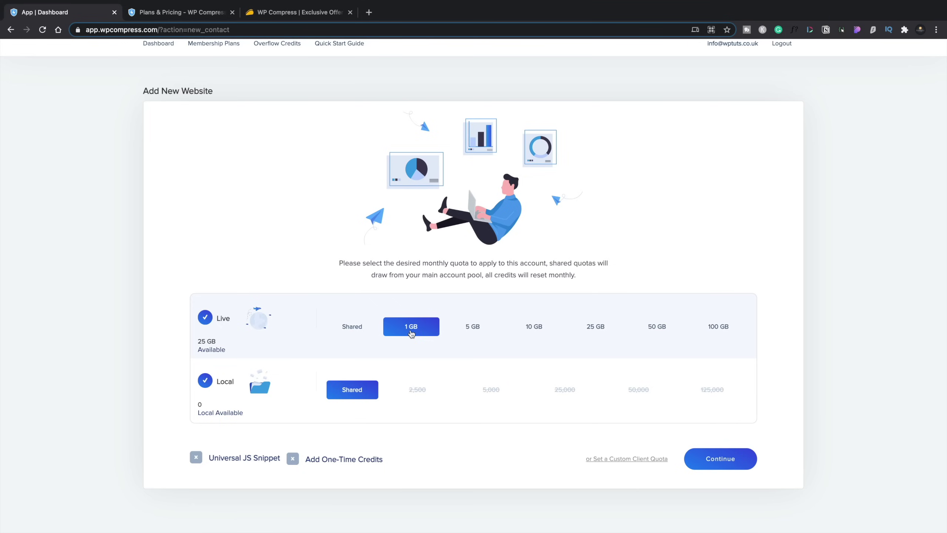
pyautogui.click(724, 462)
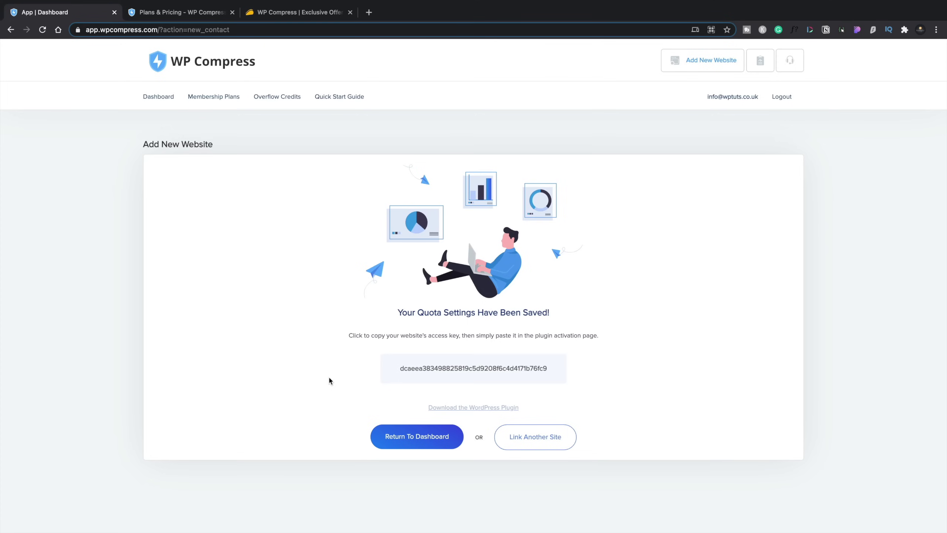
# - Copy the access key, download the plugin zip, then upload, install and activate it
pyautogui.click(456, 368)
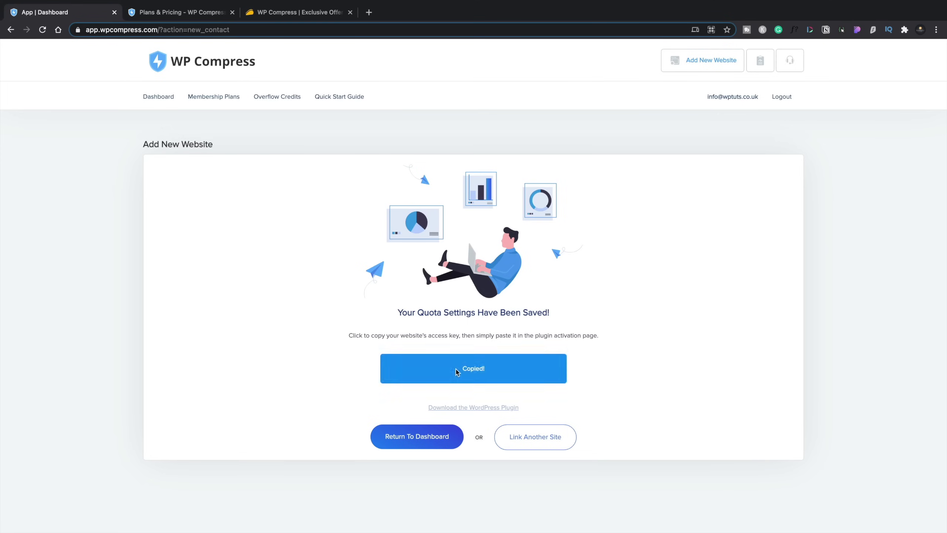
pyautogui.click(470, 407)
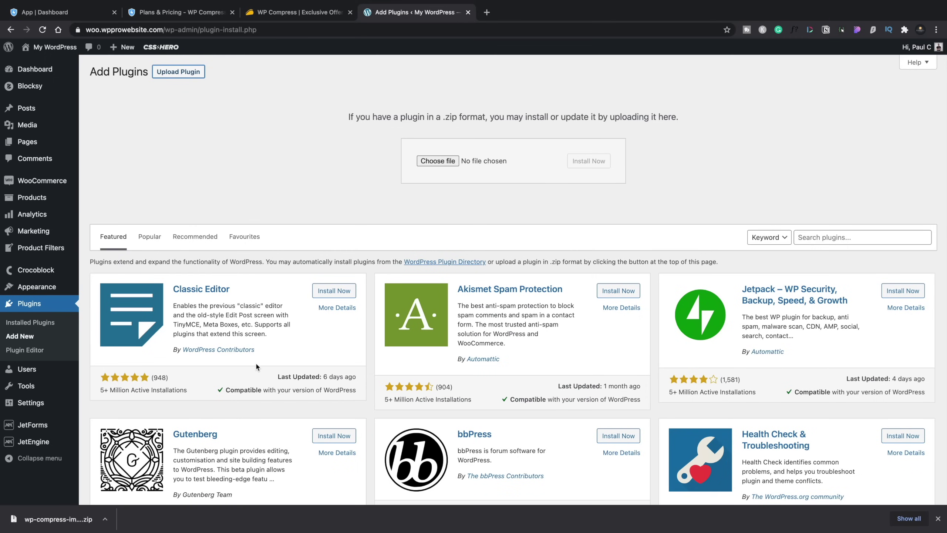
pyautogui.moveTo(63, 519); pyautogui.dragTo(447, 164)
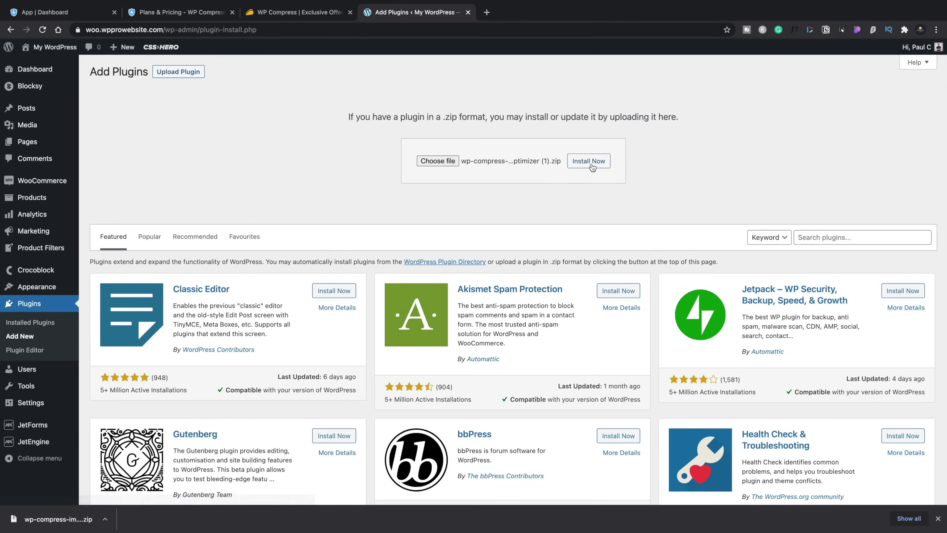
pyautogui.click(589, 161)
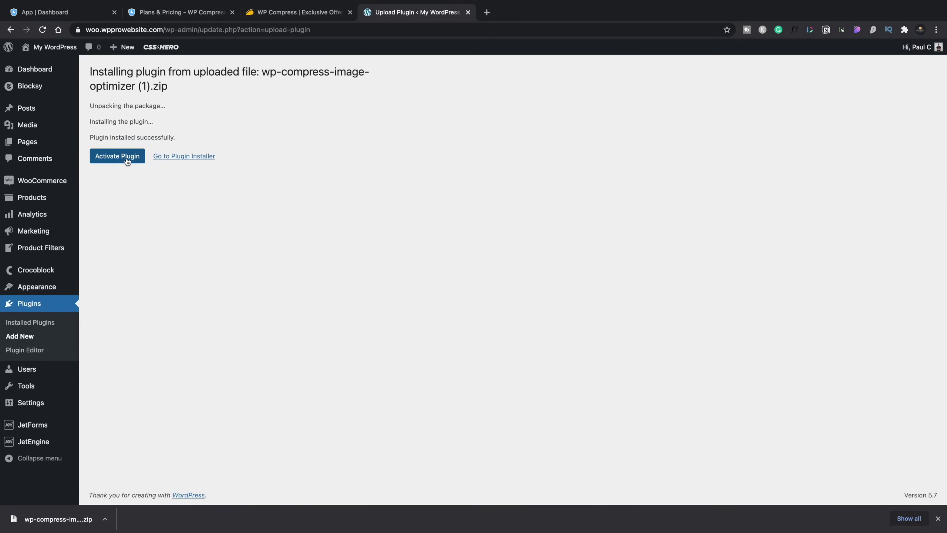
pyautogui.click(127, 159)
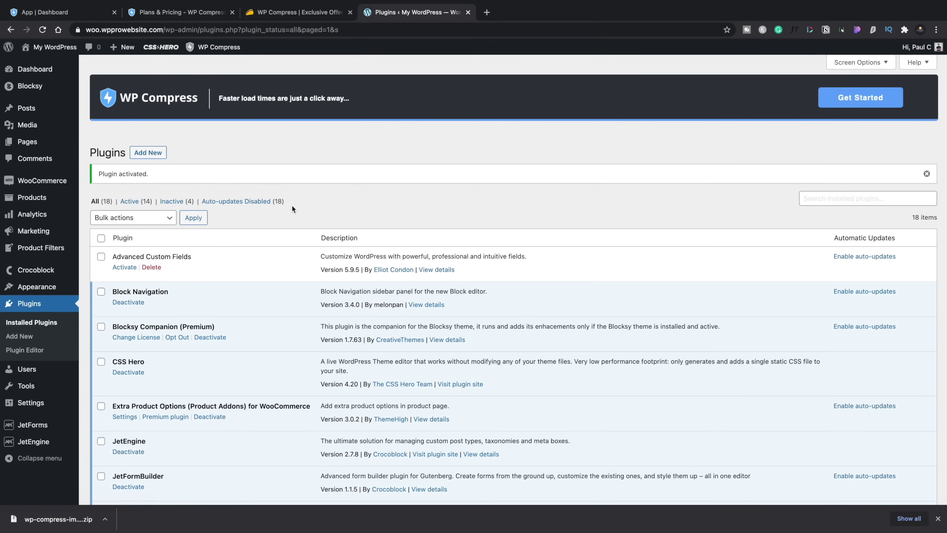
# - Paste the access key into Settings > WP Compress, start it, and confirm the success dialog
pyautogui.moveTo(44, 403)
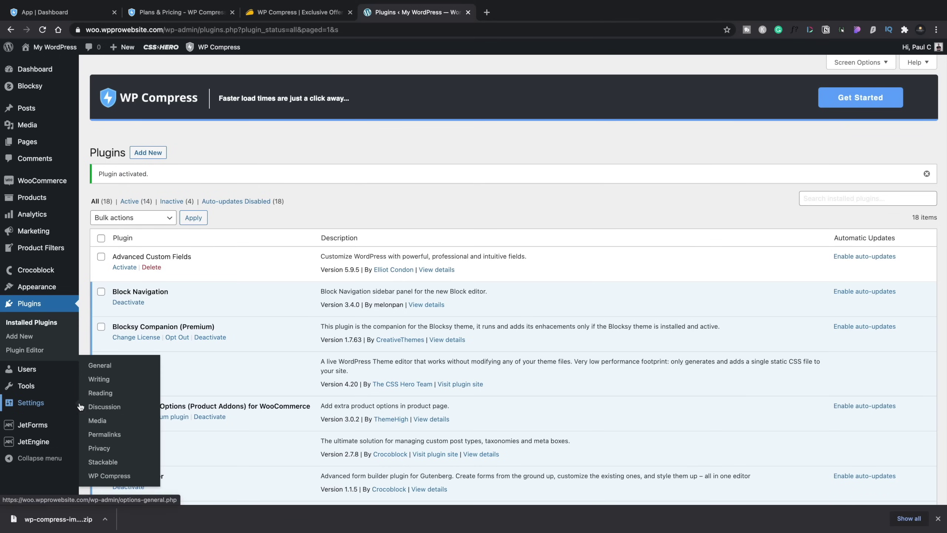
pyautogui.click(99, 479)
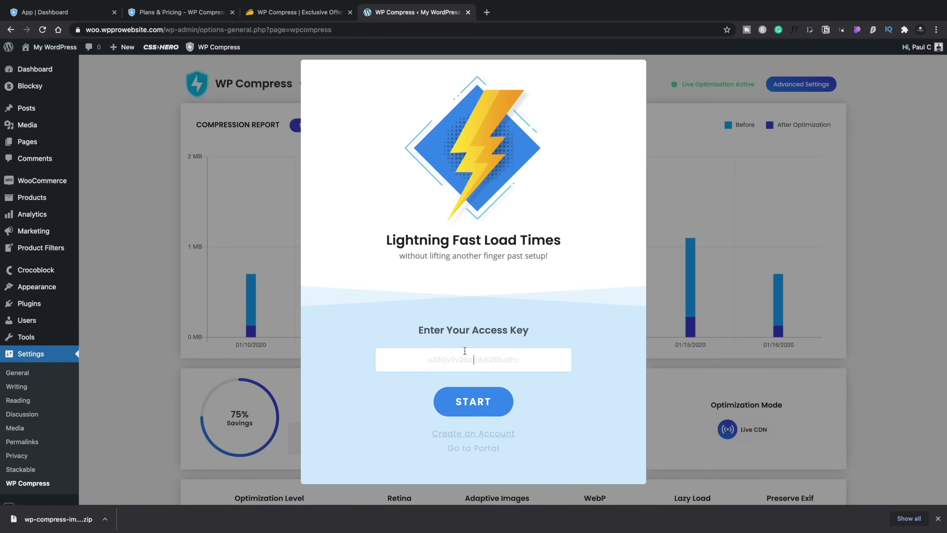
pyautogui.hotkey('ctrl', 'v')
pyautogui.click(477, 402)
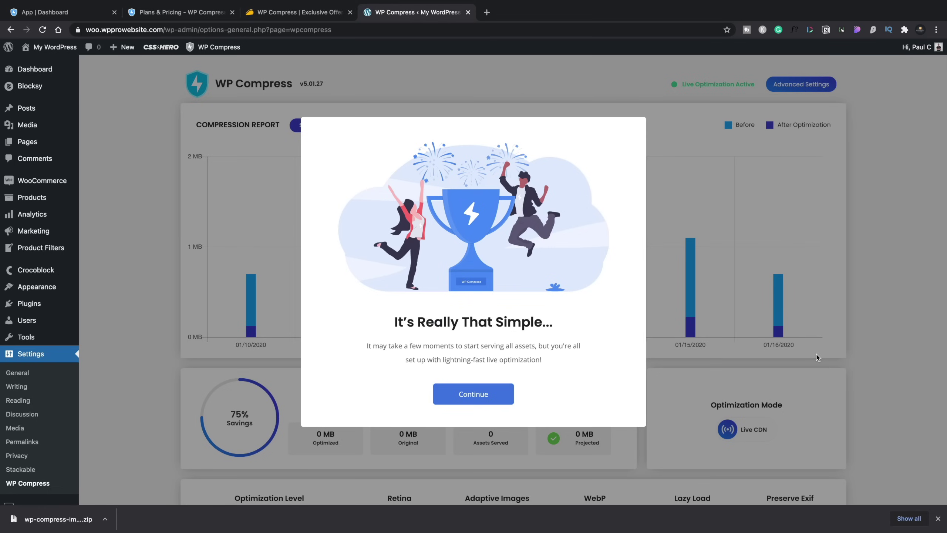
pyautogui.click(498, 403)
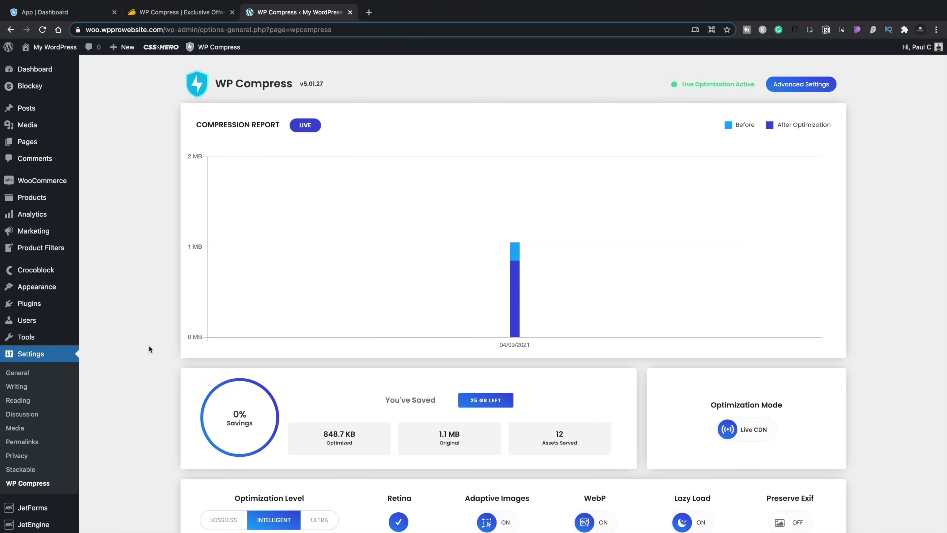
pyautogui.scroll(-1, 149, 349)
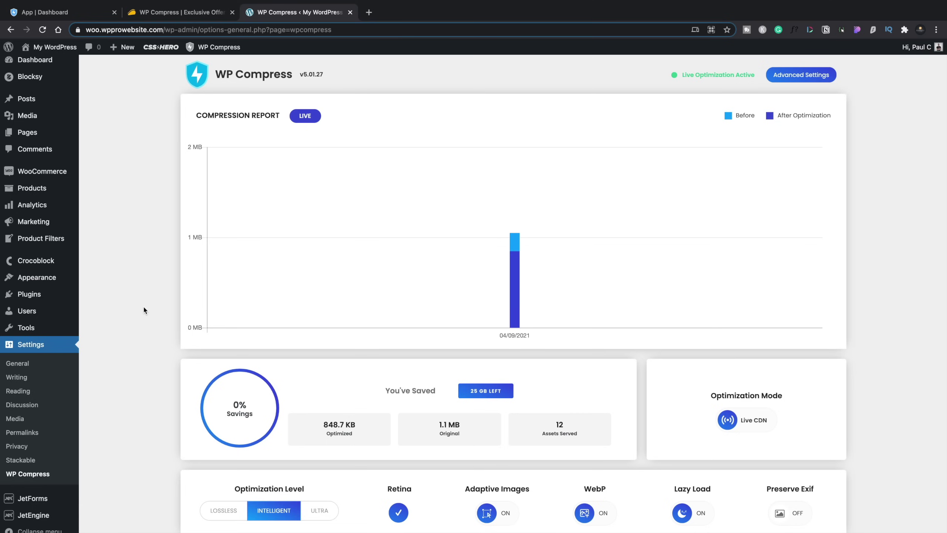
pyautogui.scroll(-1, 168, 303)
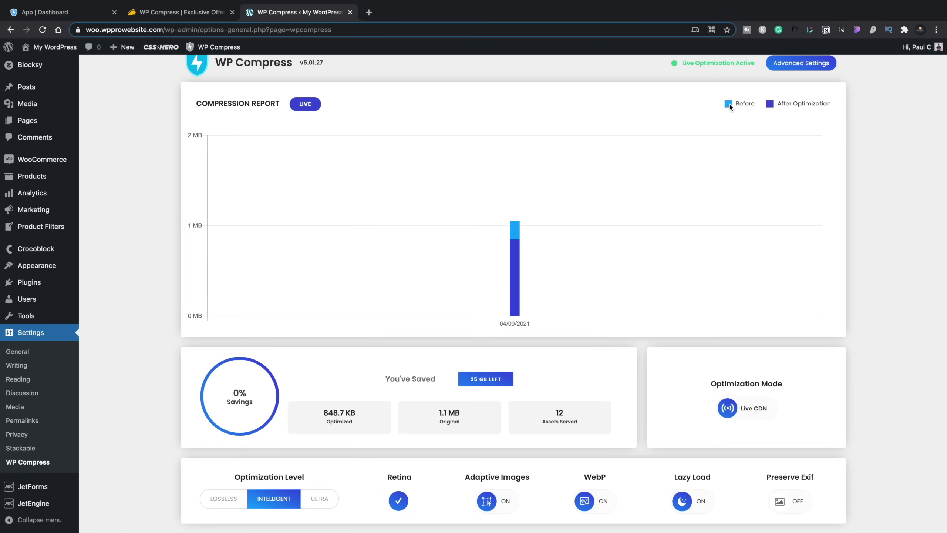
pyautogui.moveTo(653, 217)
pyautogui.scroll(-3, 146, 378)
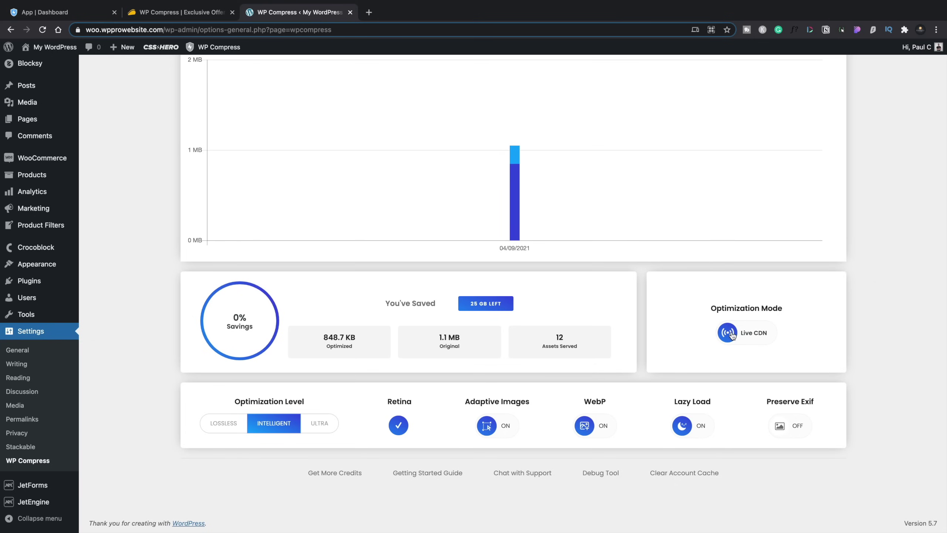
pyautogui.click(729, 333)
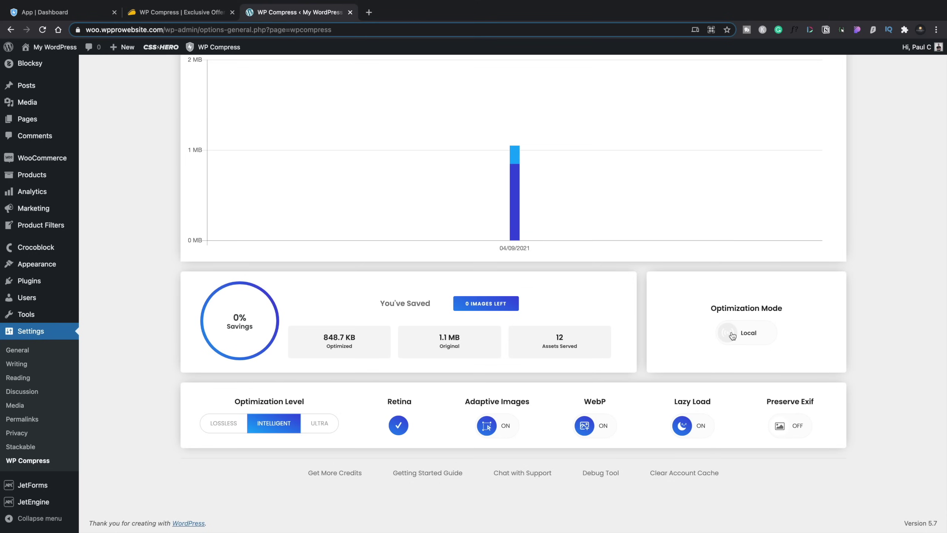
pyautogui.click(732, 336)
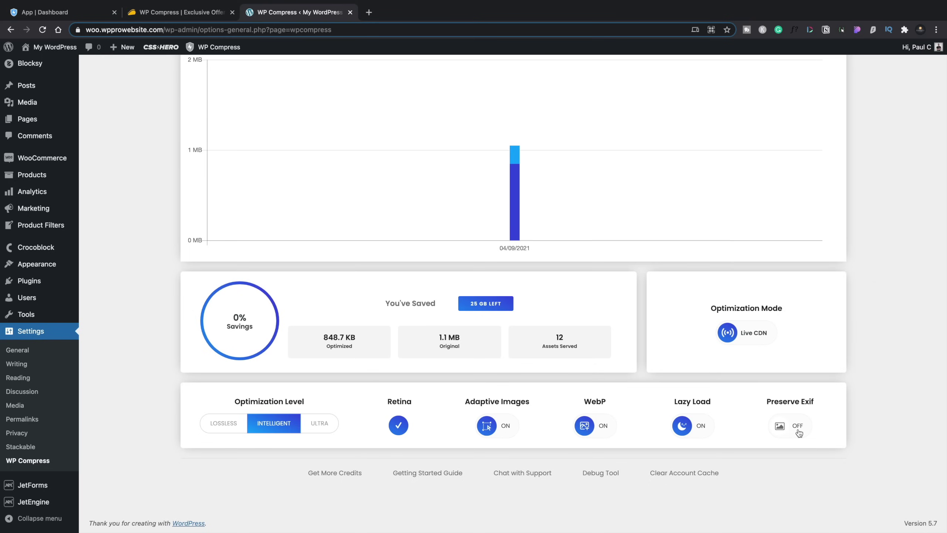
pyautogui.scroll(3, 798, 432)
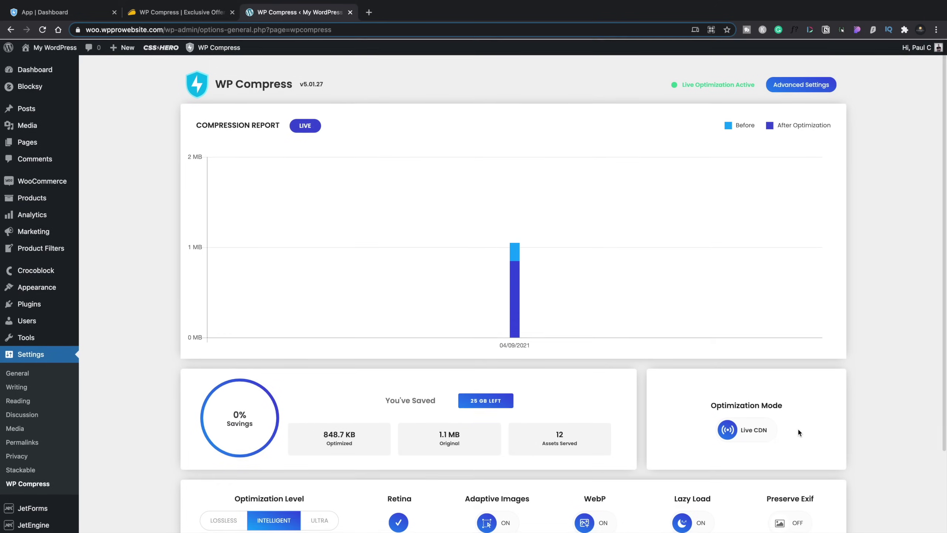
# - Open the plugin's Advanced Settings, then check AppSumo's unlimited CNAME domains on Tiers 2 and 4
pyautogui.click(795, 85)
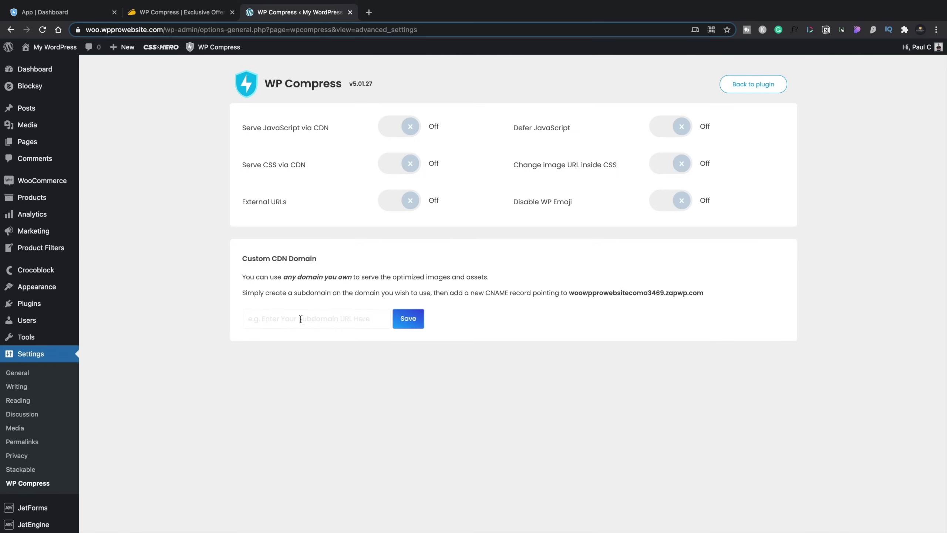
pyautogui.click(189, 14)
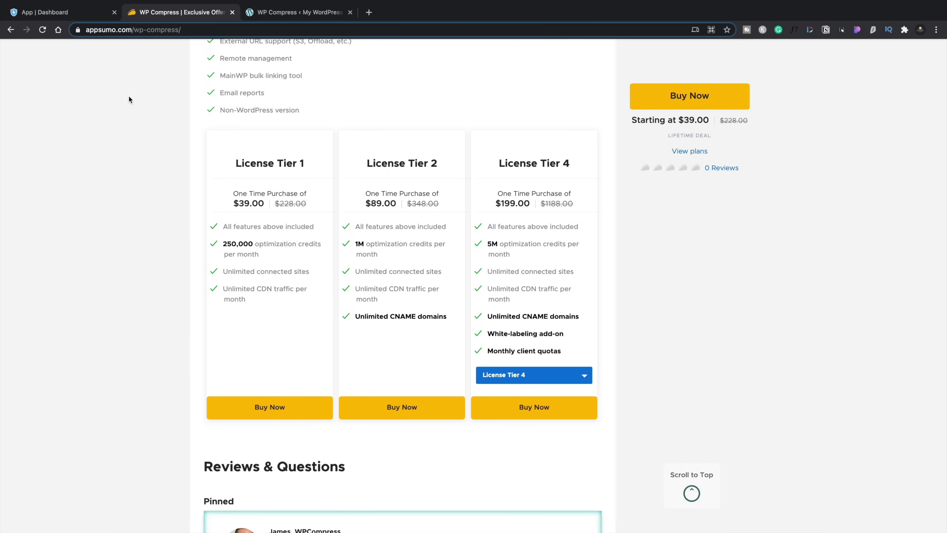
pyautogui.click(287, 11)
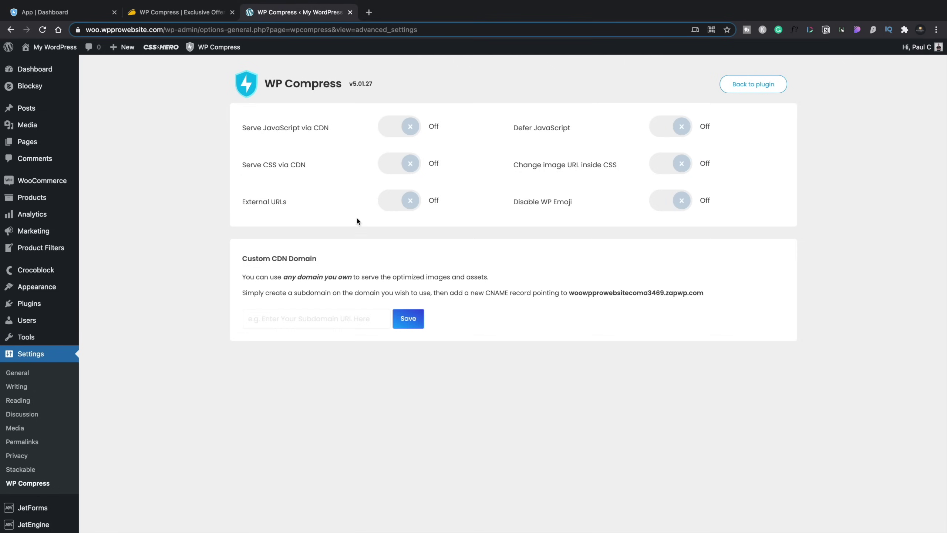
# - Reload the account dashboard showing woo.wpprowebsite.com with 12 assets and 848.7 KB optimized
pyautogui.click(744, 86)
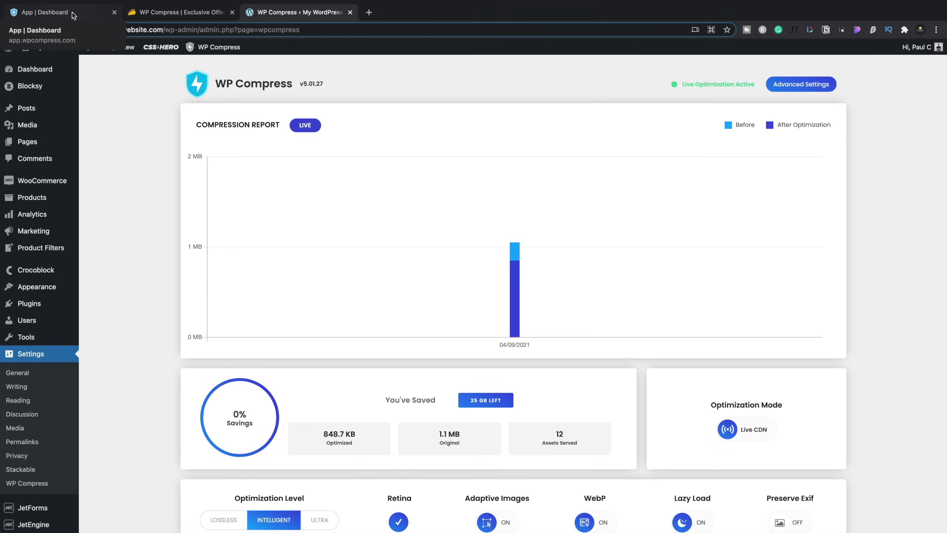
pyautogui.click(74, 15)
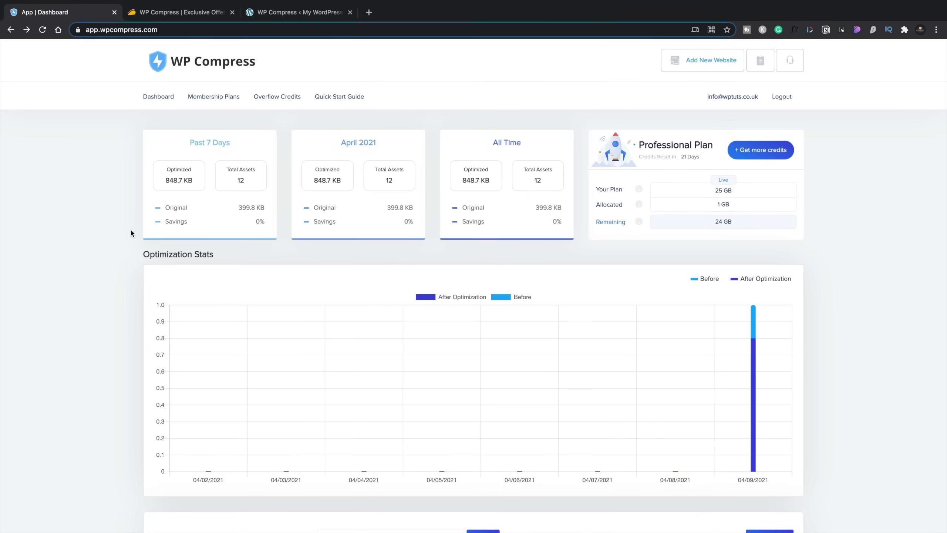
pyautogui.click(42, 30)
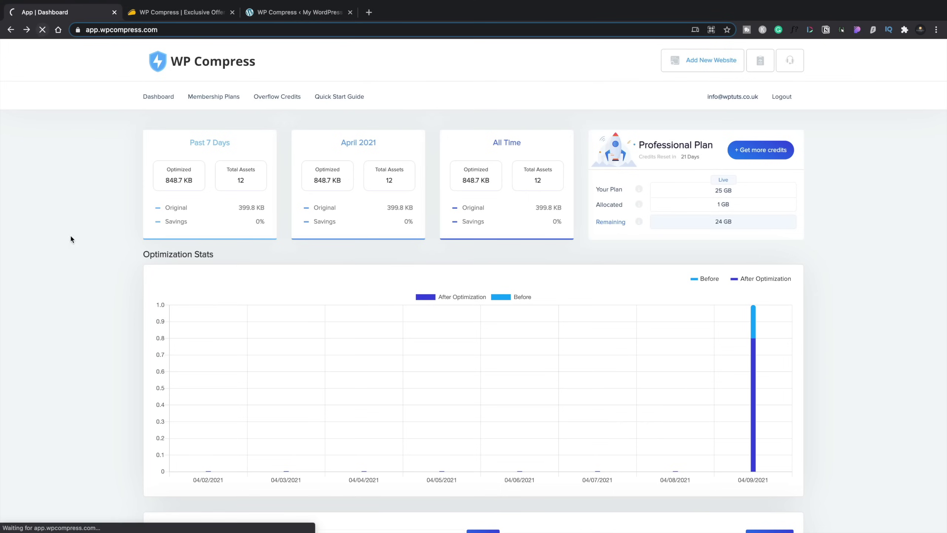
pyautogui.scroll(-2, 93, 405)
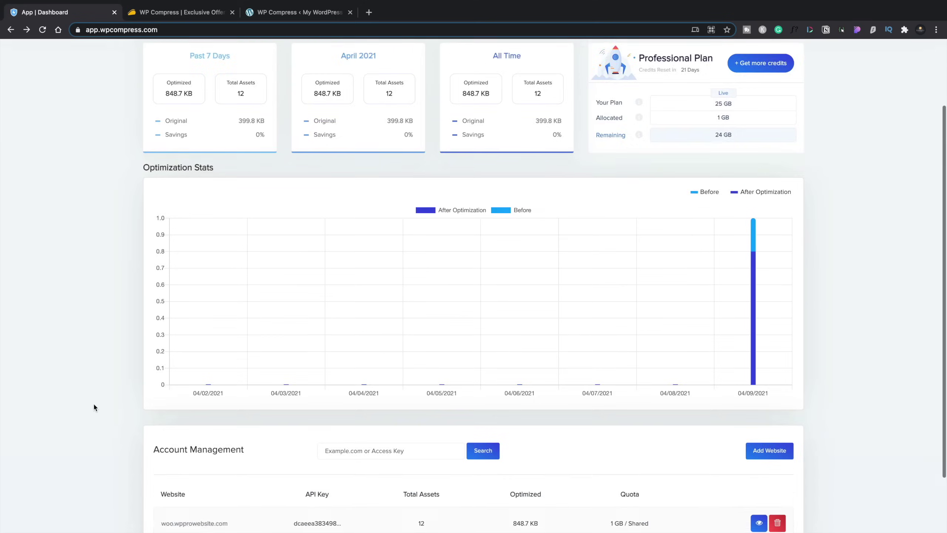
pyautogui.scroll(-2, 94, 403)
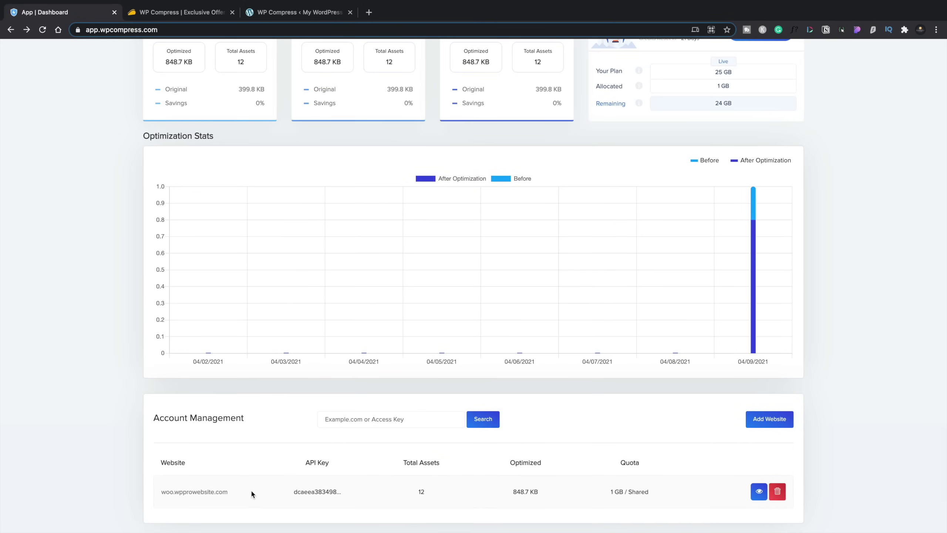
pyautogui.scroll(2, 217, 472)
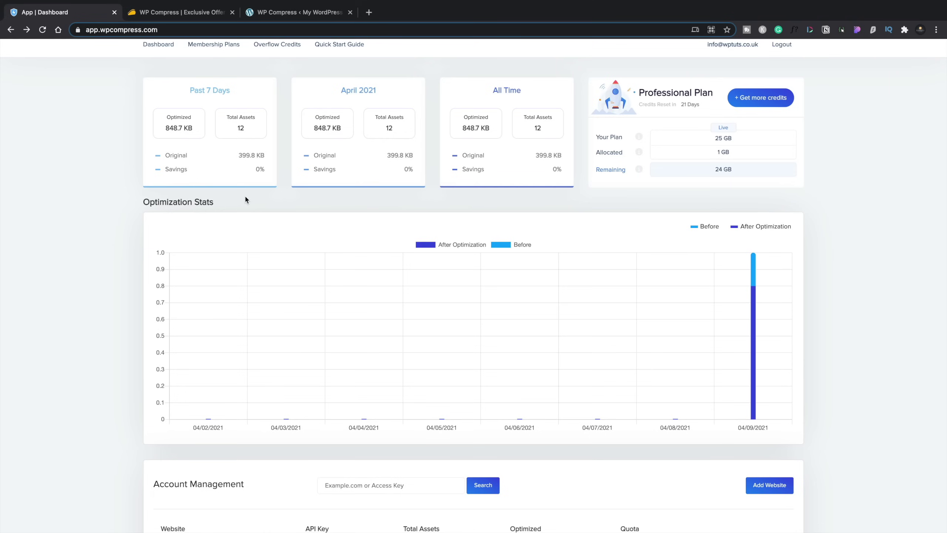
pyautogui.moveTo(735, 343)
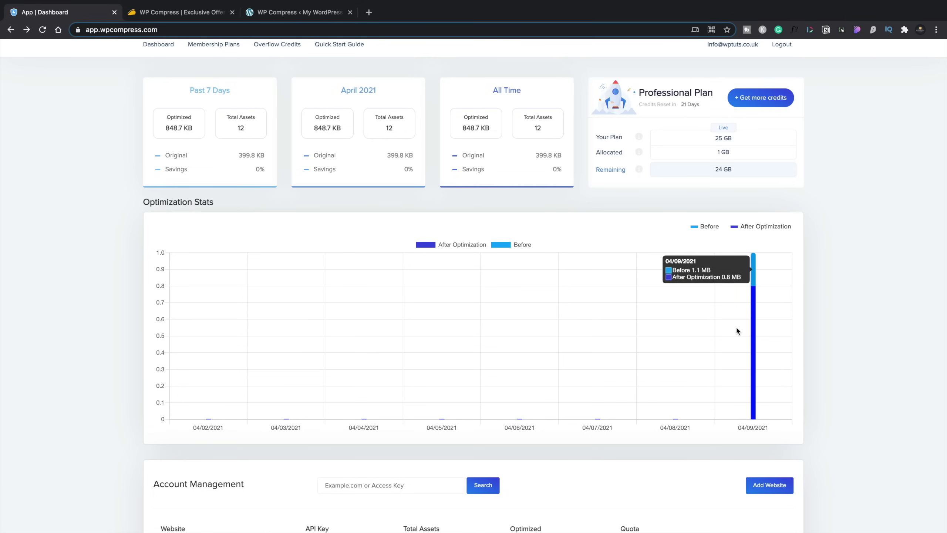
pyautogui.scroll(-3, 565, 382)
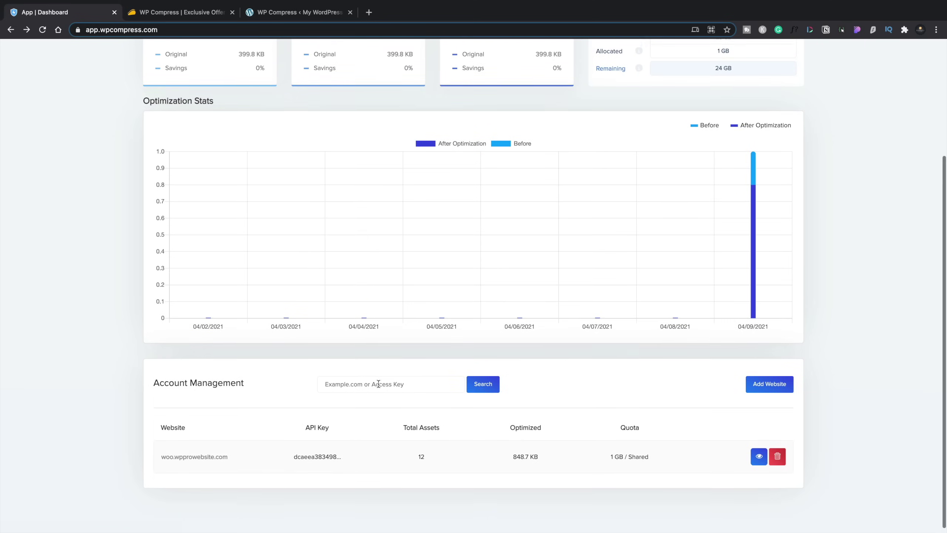
pyautogui.scroll(5, 379, 384)
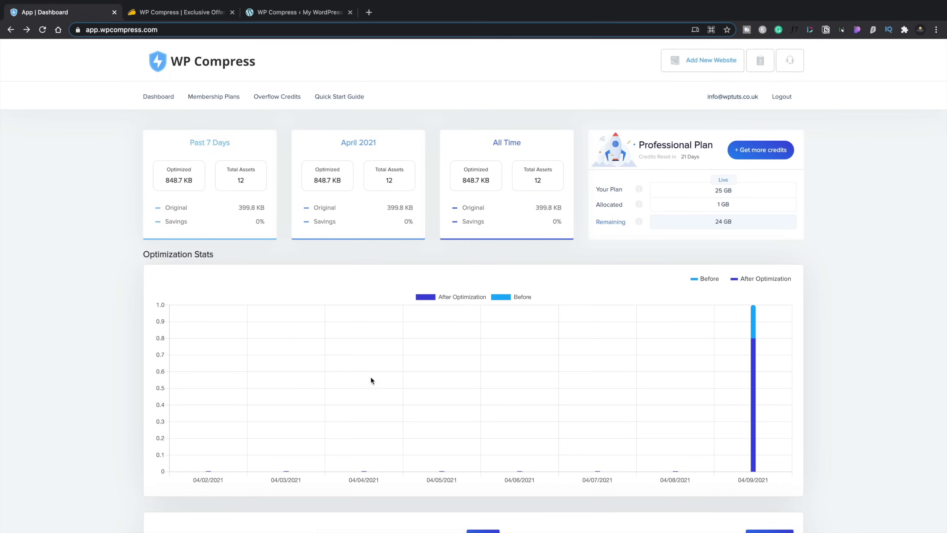
pyautogui.scroll(-5, 651, 431)
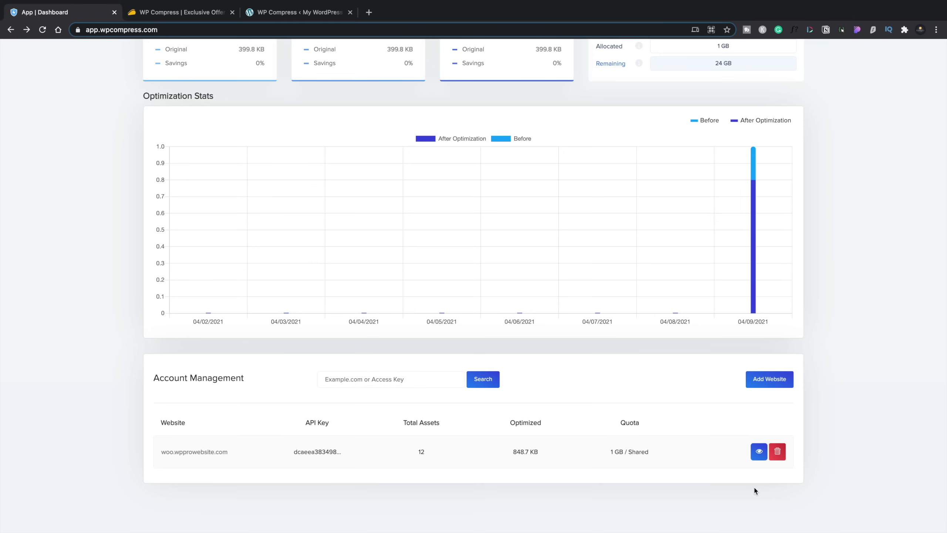
# - Open woo.wpprowebsite.com's overview: Intelligent level, WebP and Lazy on, 1 GB live quota
pyautogui.click(759, 452)
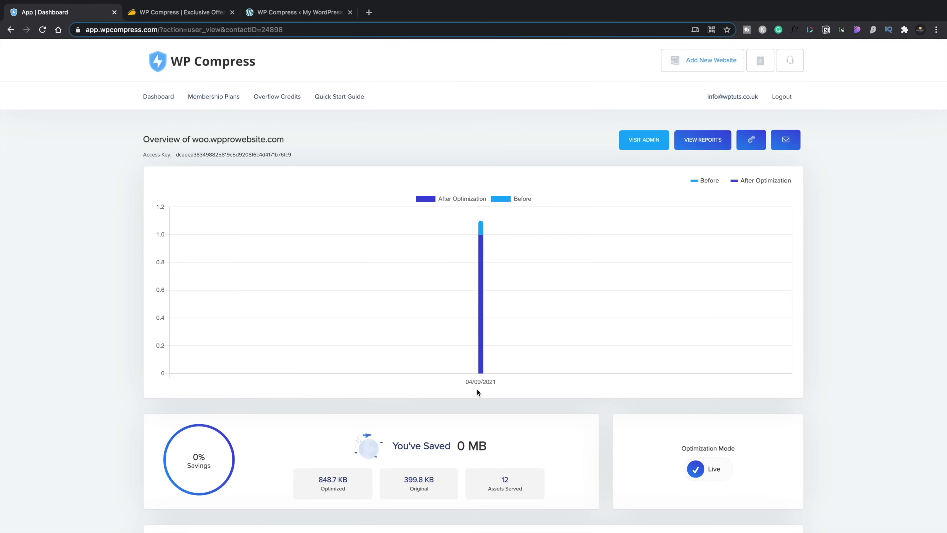
pyautogui.scroll(-3, 477, 392)
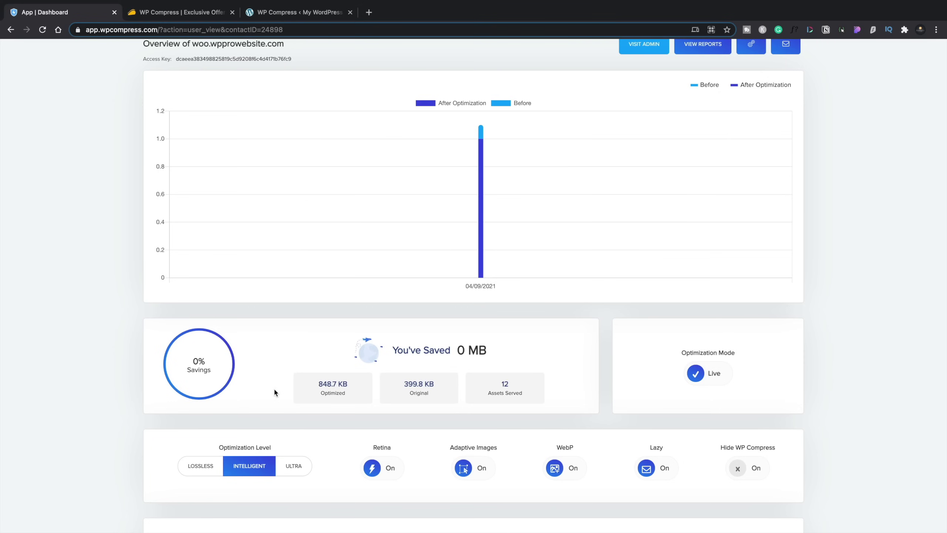
pyautogui.scroll(-2, 273, 388)
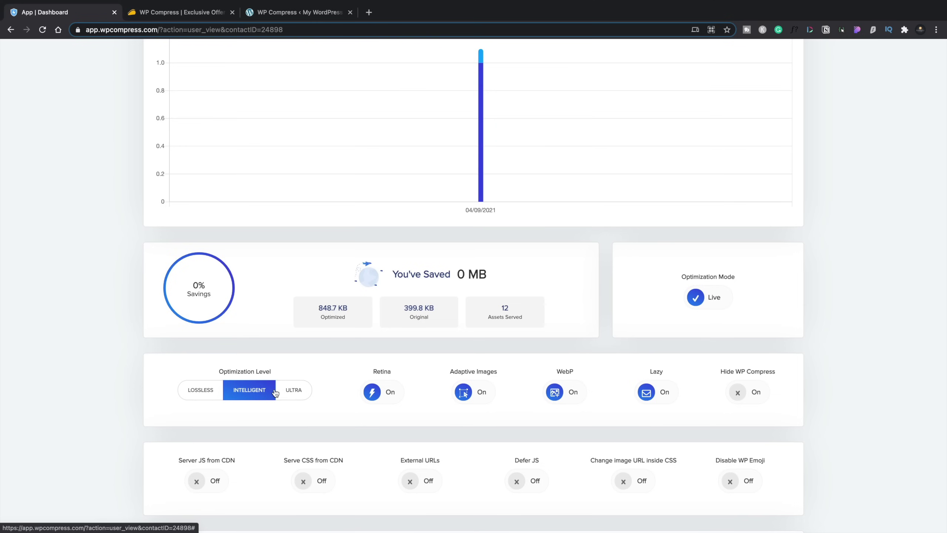
pyautogui.scroll(-1, 275, 392)
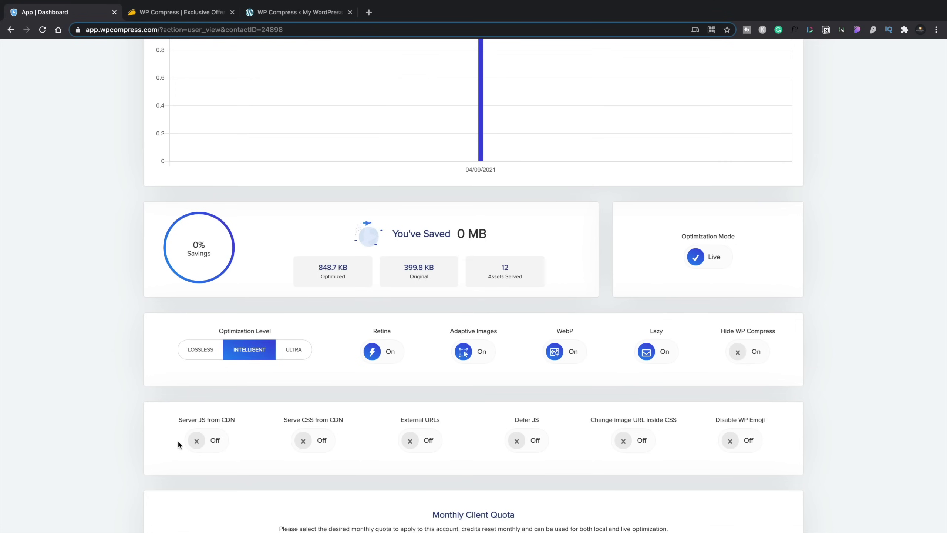
pyautogui.scroll(-2, 178, 443)
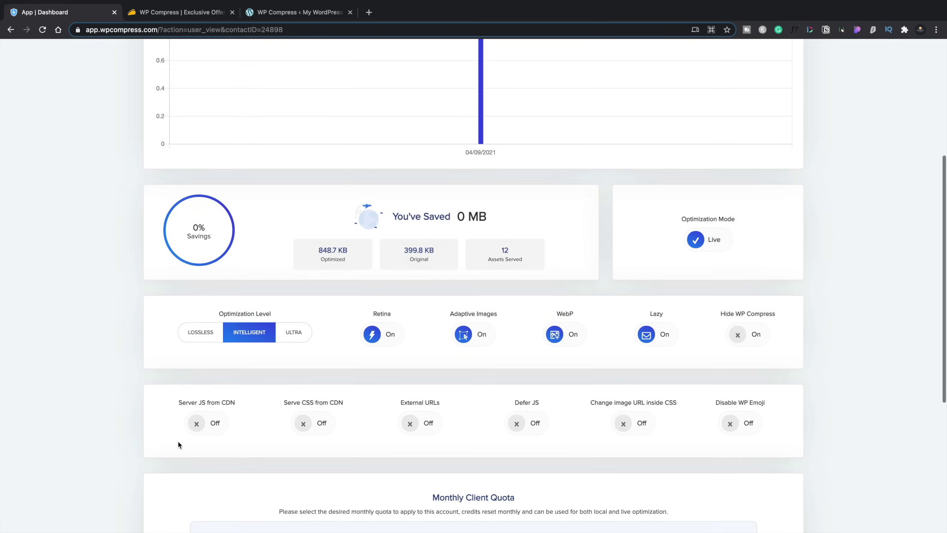
pyautogui.scroll(-3, 179, 443)
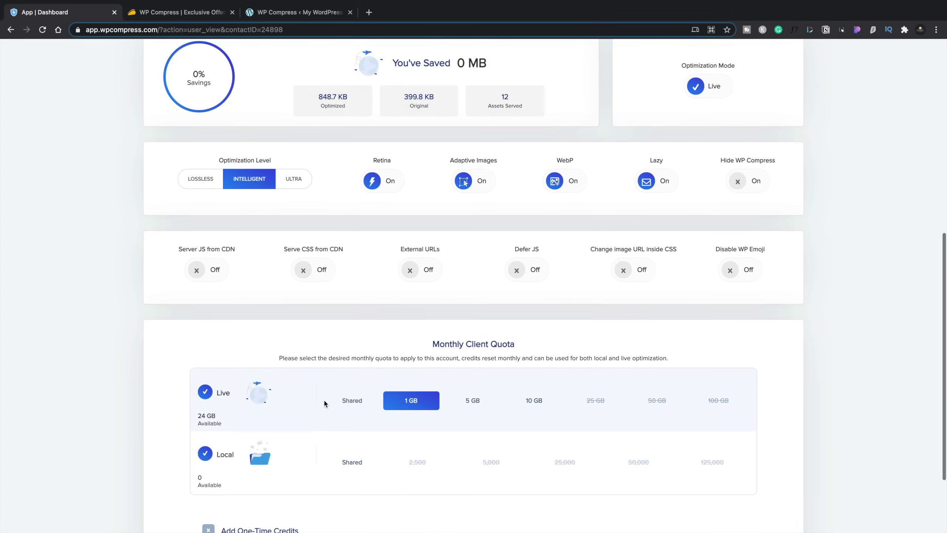
pyautogui.scroll(-2, 380, 396)
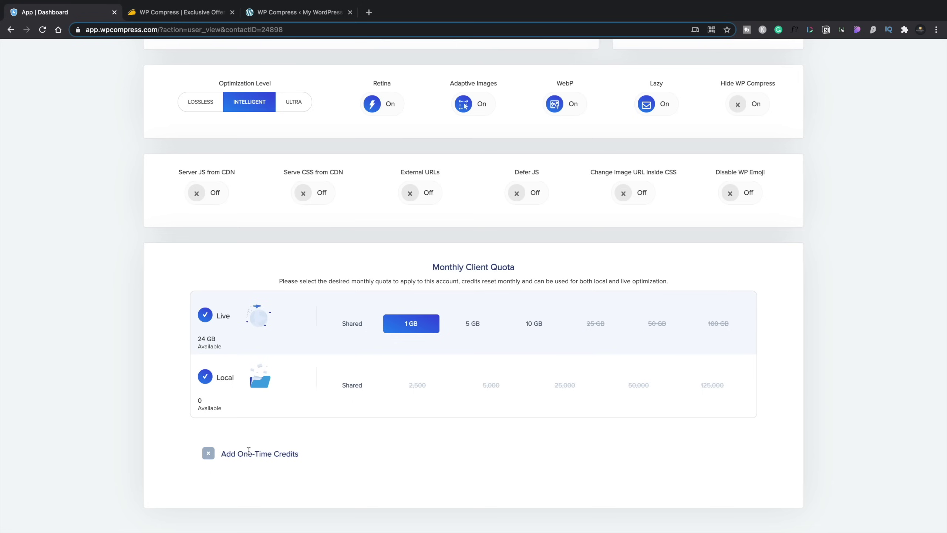
pyautogui.scroll(10, 248, 449)
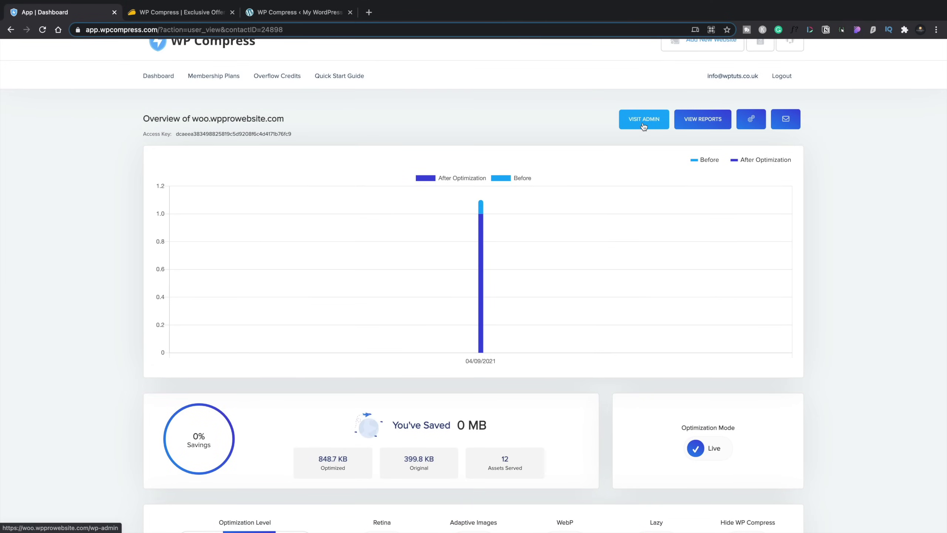
pyautogui.click(709, 124)
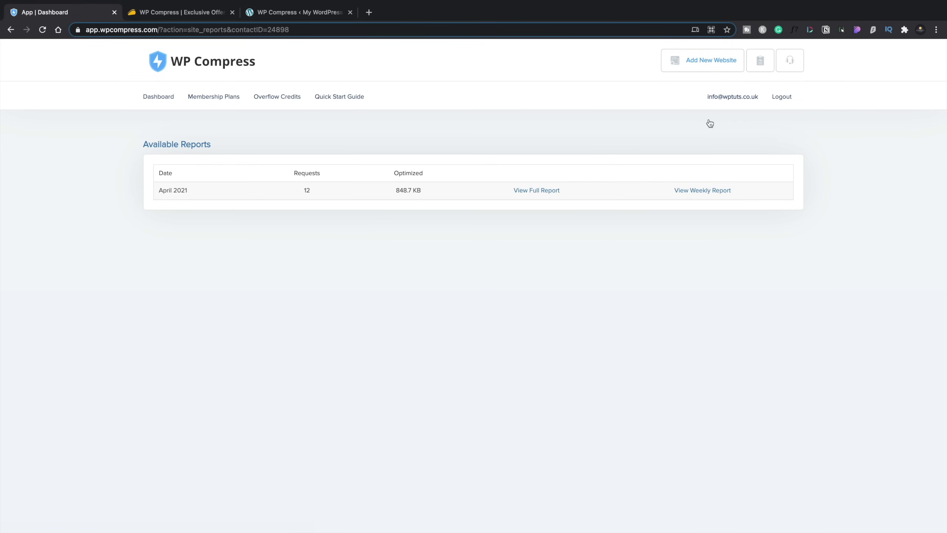
pyautogui.click(547, 191)
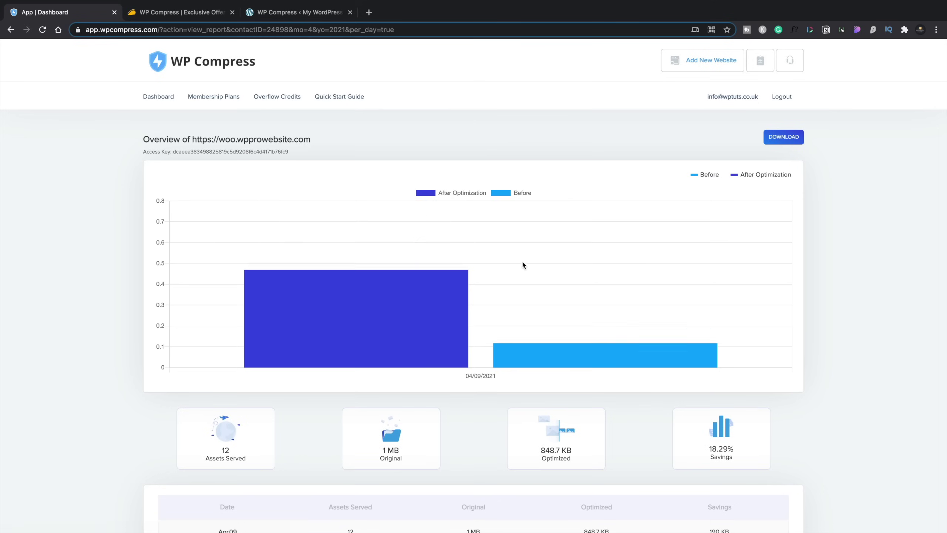
pyautogui.scroll(-3, 119, 443)
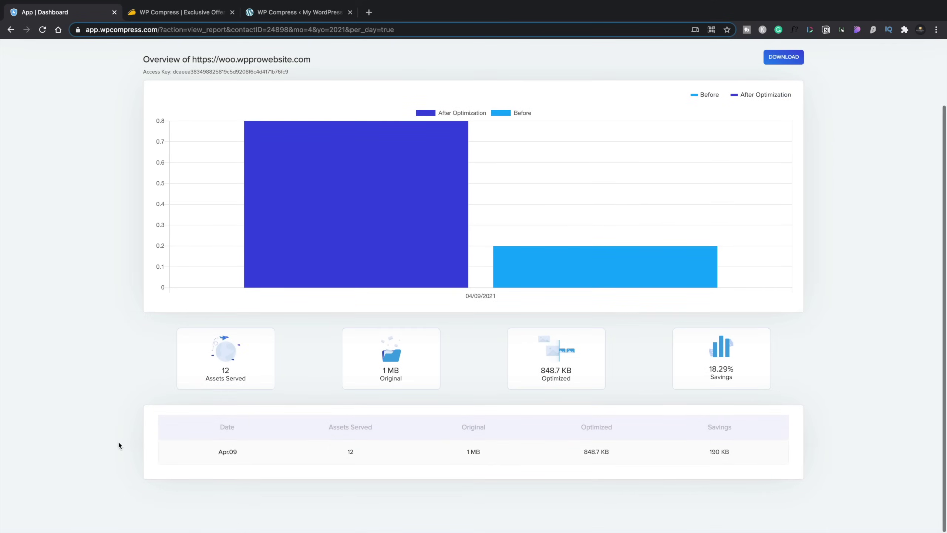
pyautogui.scroll(2, 119, 443)
pyautogui.hscroll(-5, 118, 442)
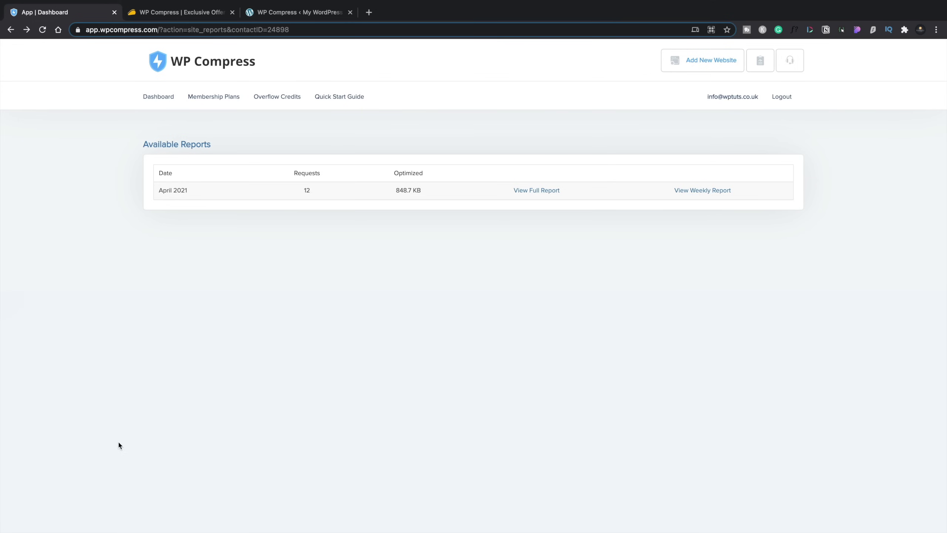
pyautogui.click(705, 191)
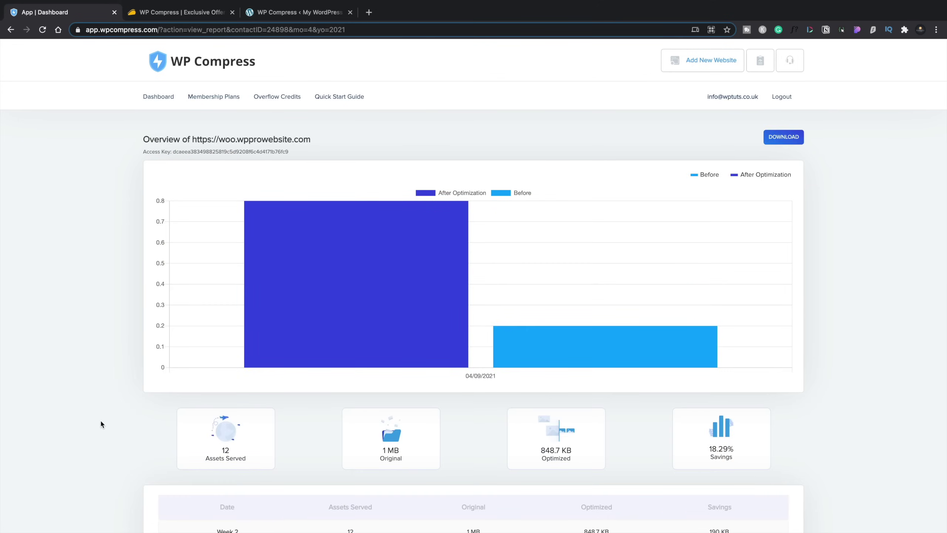
pyautogui.hscroll(-5, 101, 424)
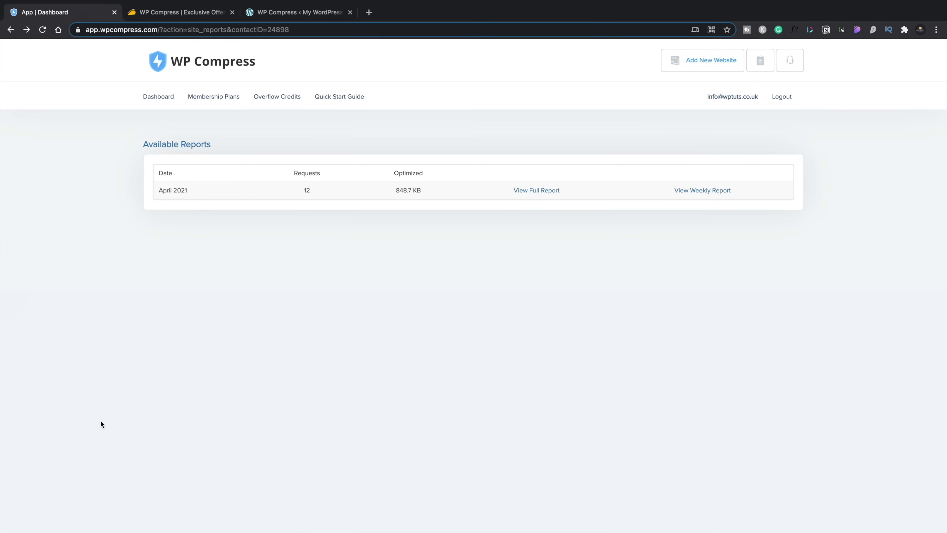
pyautogui.hscroll(-5, 101, 425)
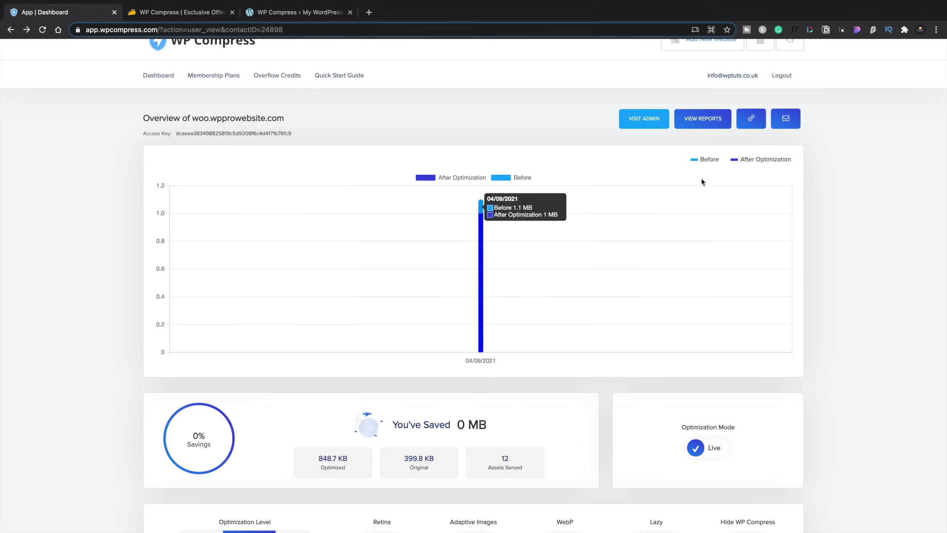
pyautogui.click(753, 119)
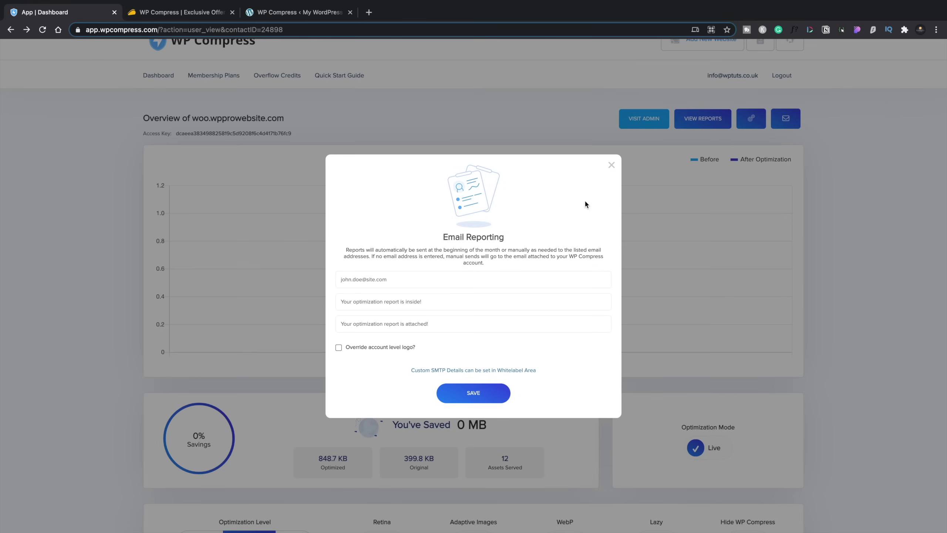
pyautogui.click(611, 166)
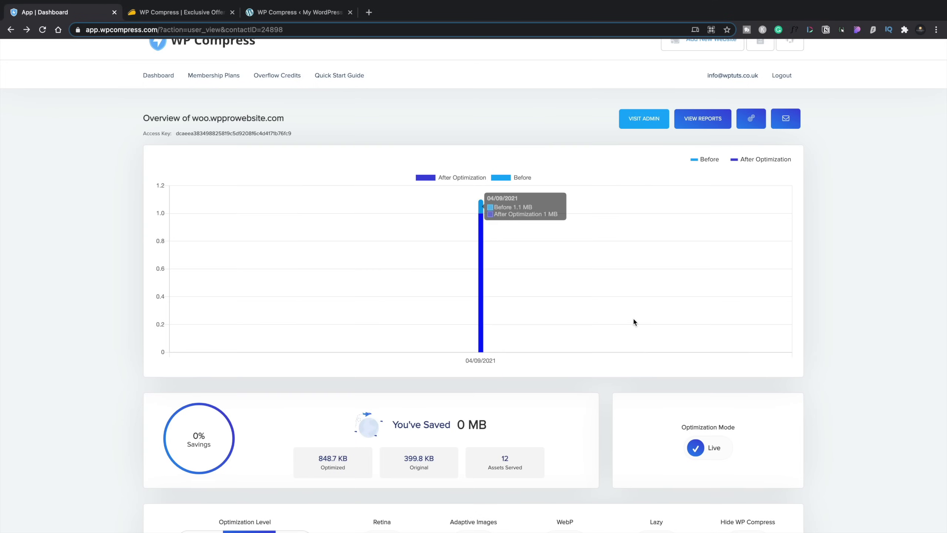
pyautogui.scroll(-5, 654, 382)
pyautogui.scroll(-3, 655, 385)
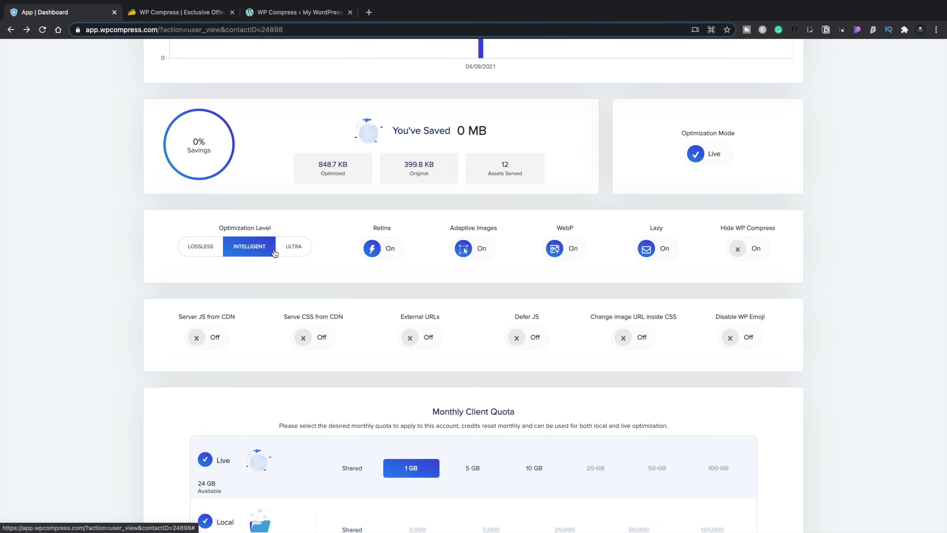
# - Switch woo.wpprowebsite.com's optimization level to Ultra and dismiss the settings-saved confirmation
pyautogui.click(288, 250)
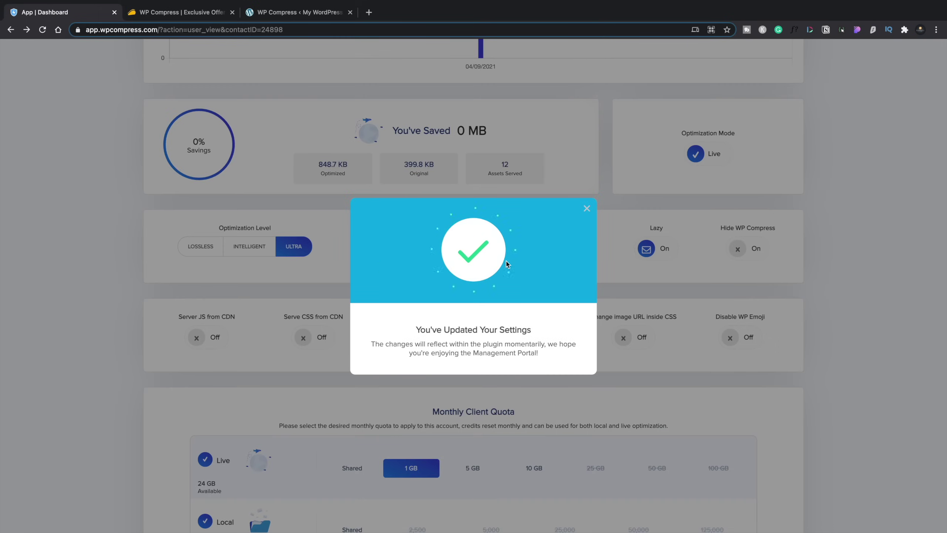
pyautogui.click(586, 208)
# - Reload the WP Compress plugin page in WordPress to reflect the Ultra level
pyautogui.click(304, 12)
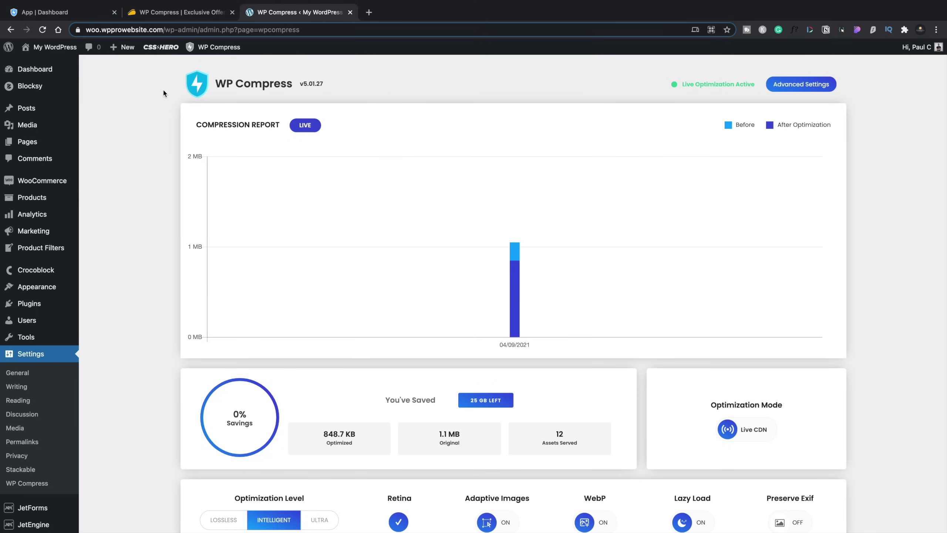
pyautogui.click(42, 29)
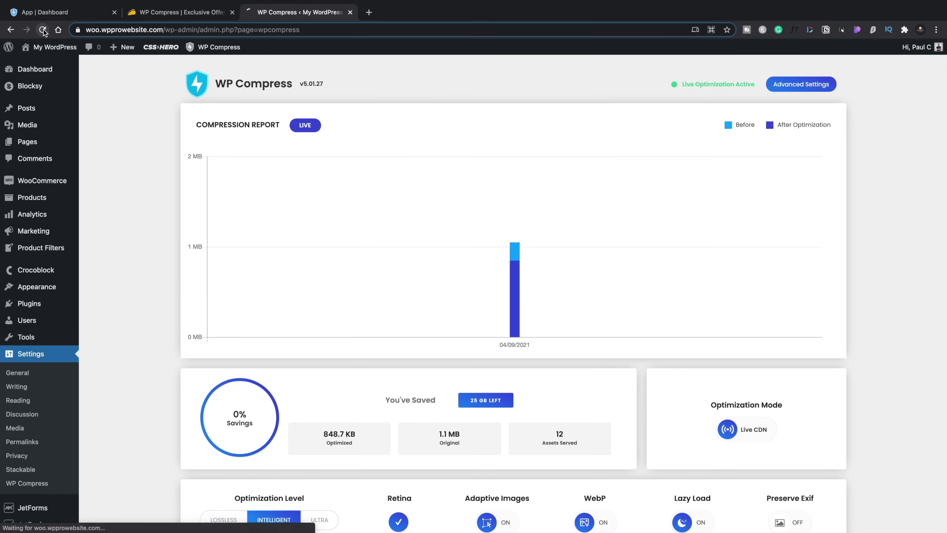
pyautogui.scroll(-3, 164, 335)
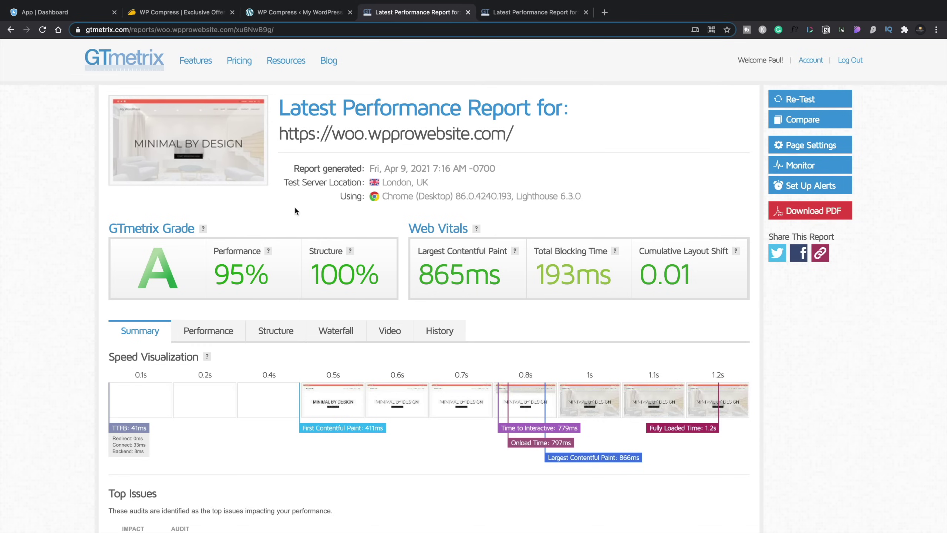
# - Flip between the 95% and 99% GTmetrix reports, finishing on the 99% one
pyautogui.click(535, 13)
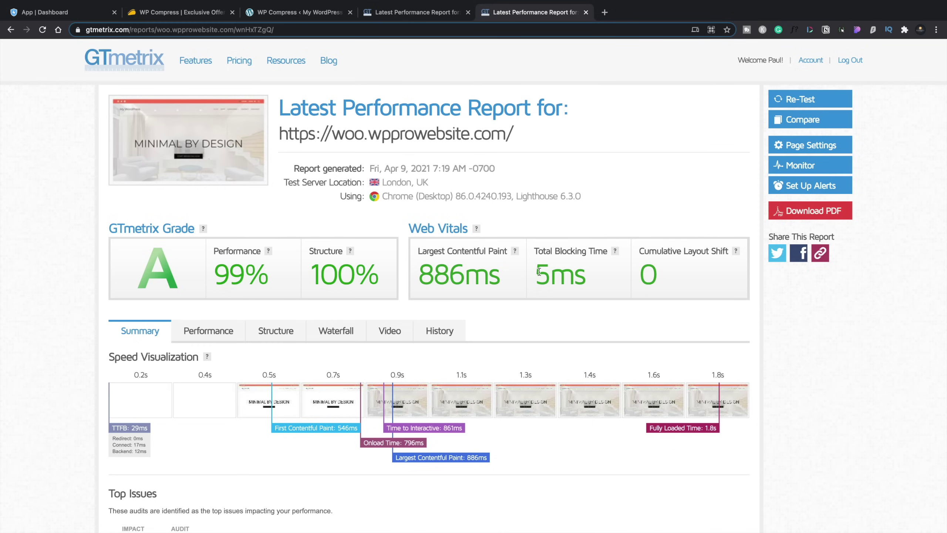
pyautogui.click(413, 13)
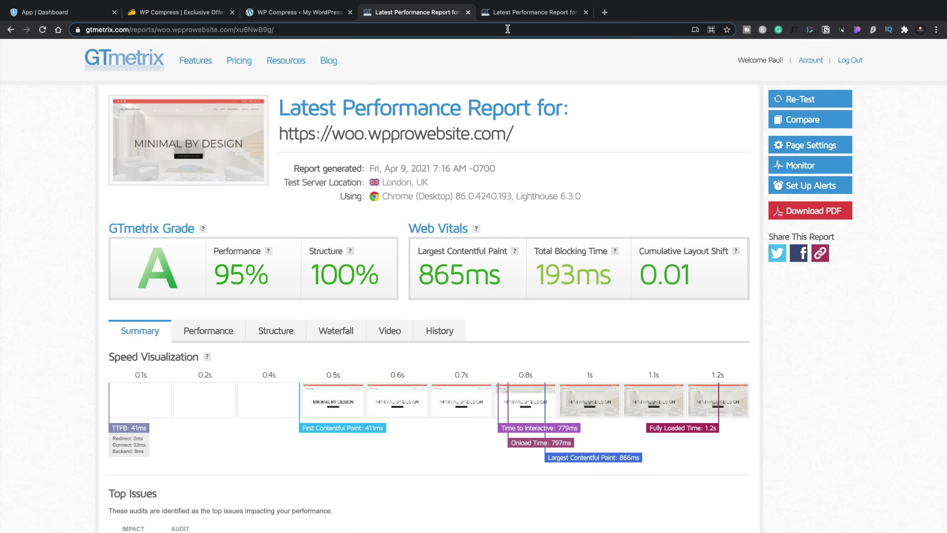
pyautogui.click(507, 14)
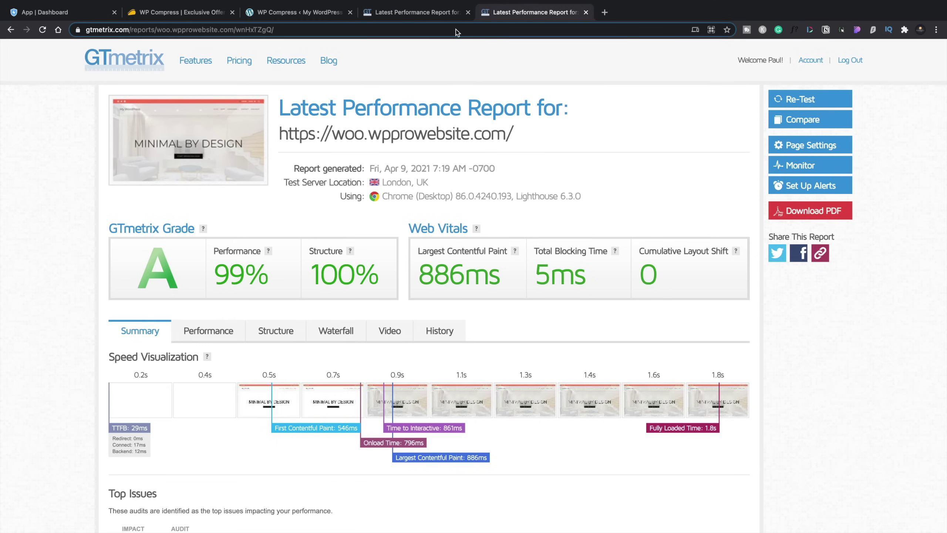
pyautogui.click(411, 13)
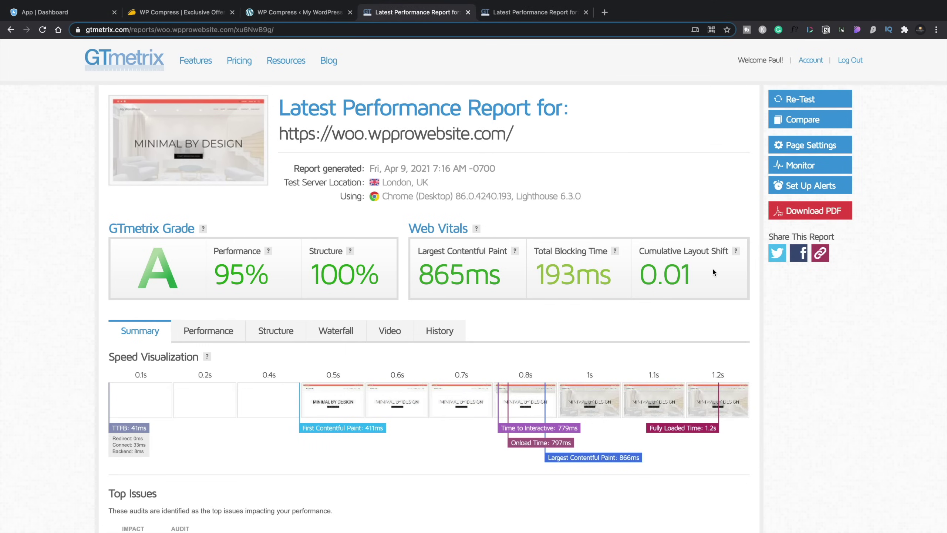
pyautogui.click(506, 15)
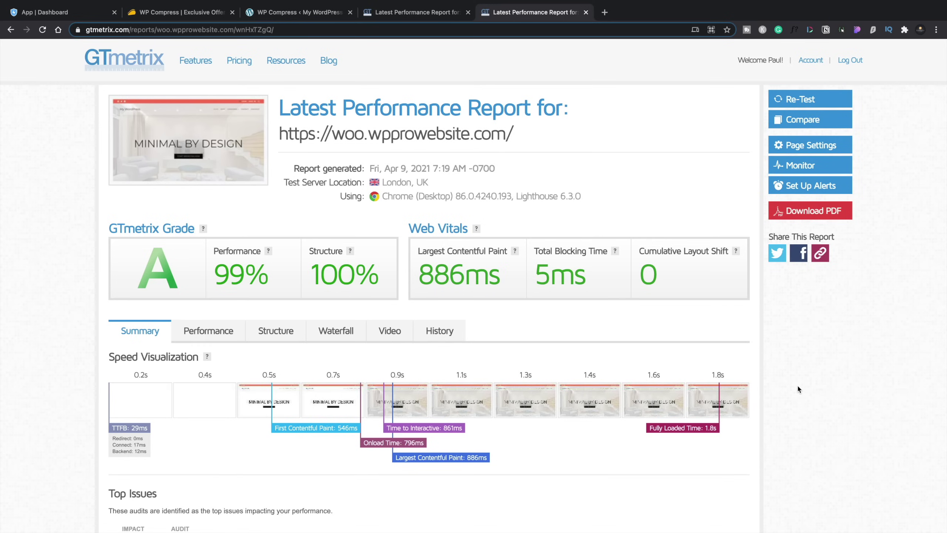
pyautogui.press('super+2')
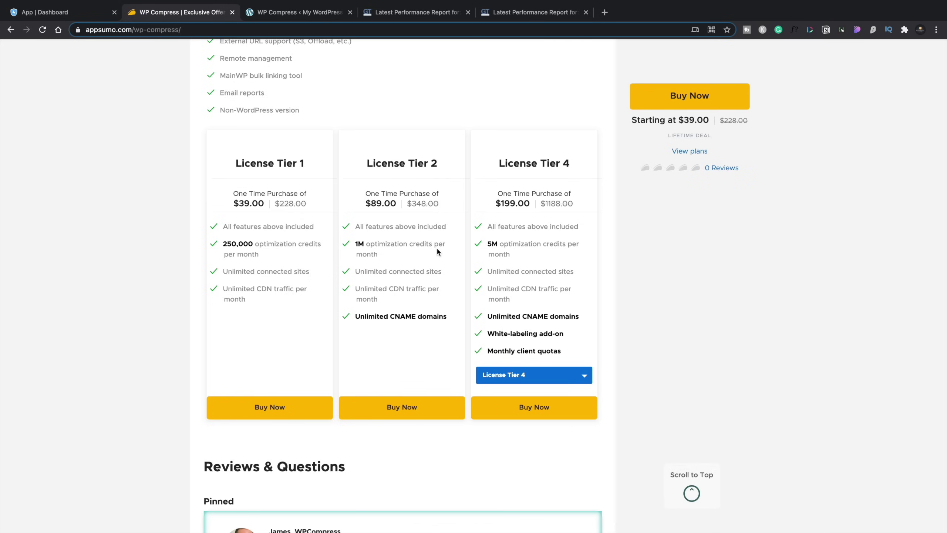
# - Scroll through the WP Compress deal's features, License Tier cards and Reviews & Questions section
pyautogui.scroll(5, 437, 251)
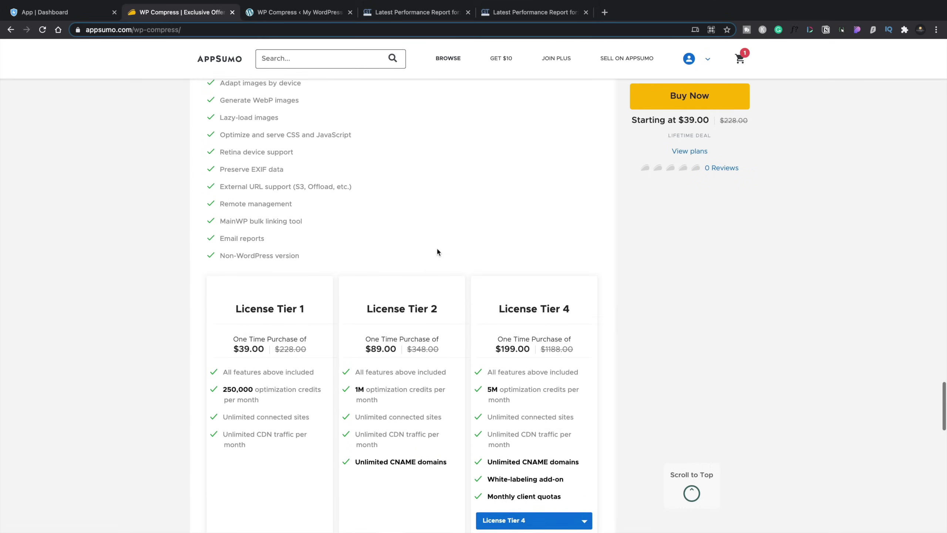
pyautogui.scroll(2, 438, 250)
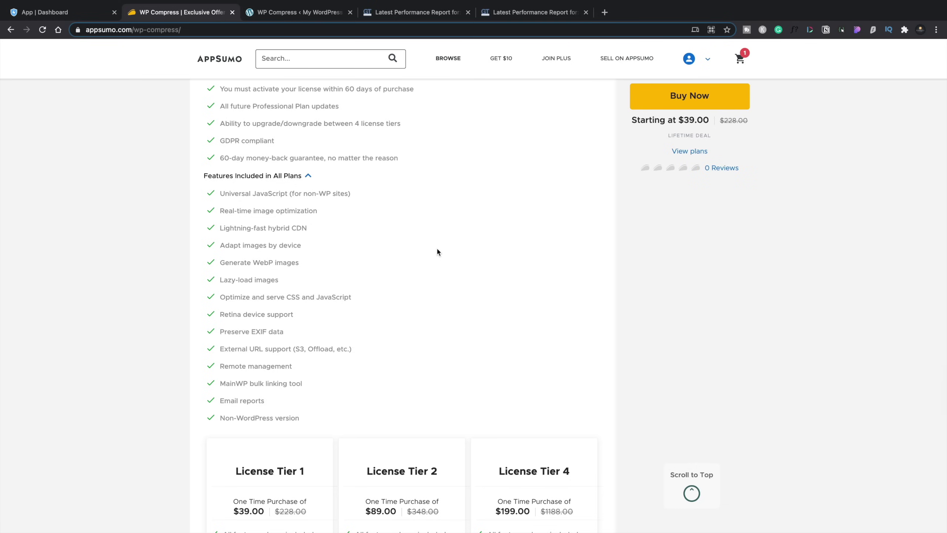
pyautogui.scroll(-7, 437, 251)
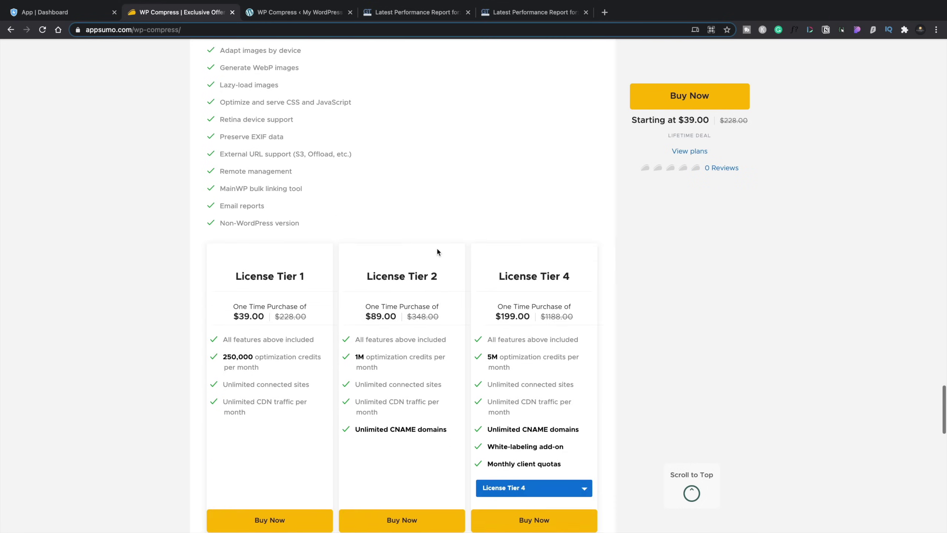
pyautogui.scroll(-4, 437, 251)
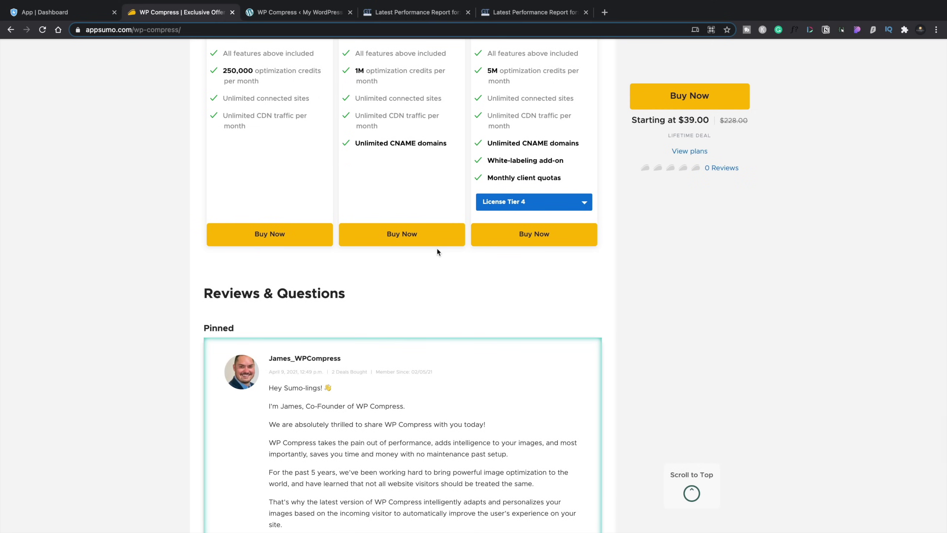
pyautogui.scroll(-5, 437, 251)
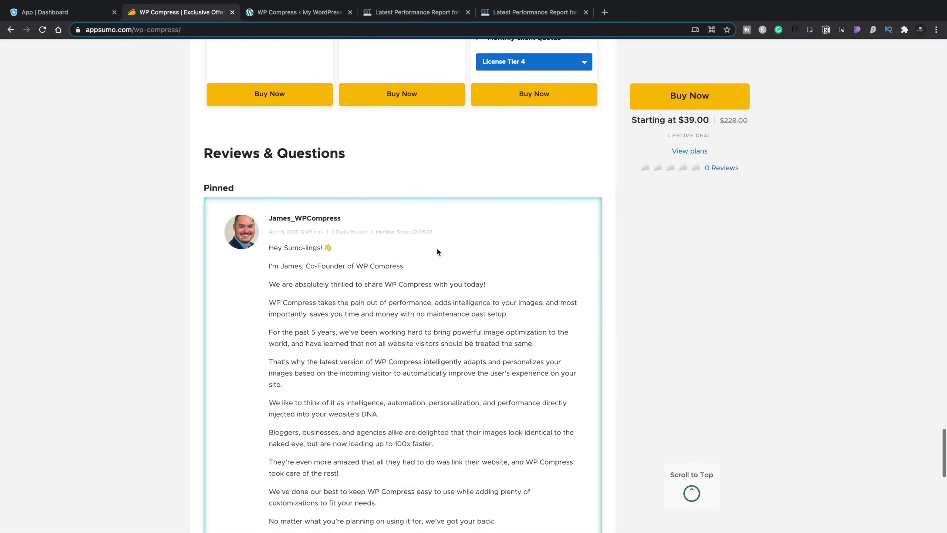
pyautogui.scroll(-7, 437, 249)
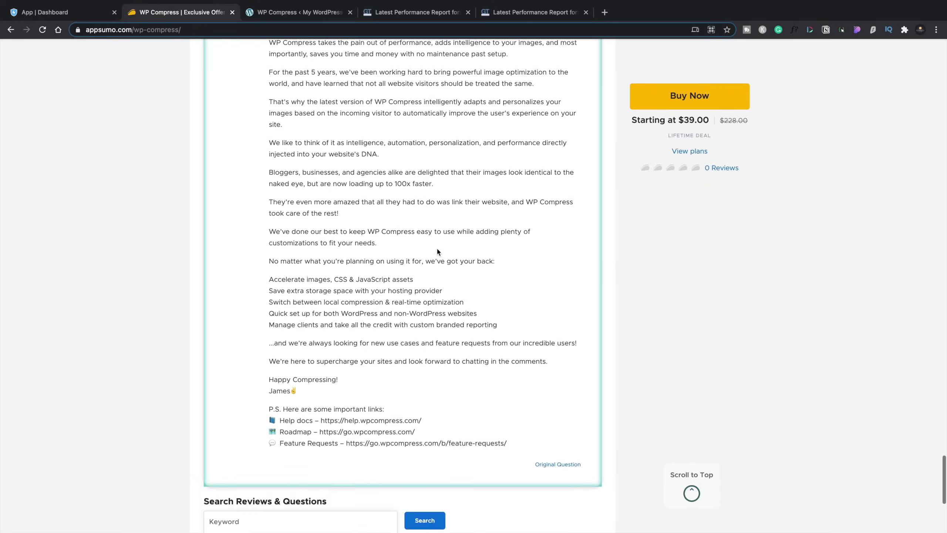
pyautogui.scroll(-5, 436, 248)
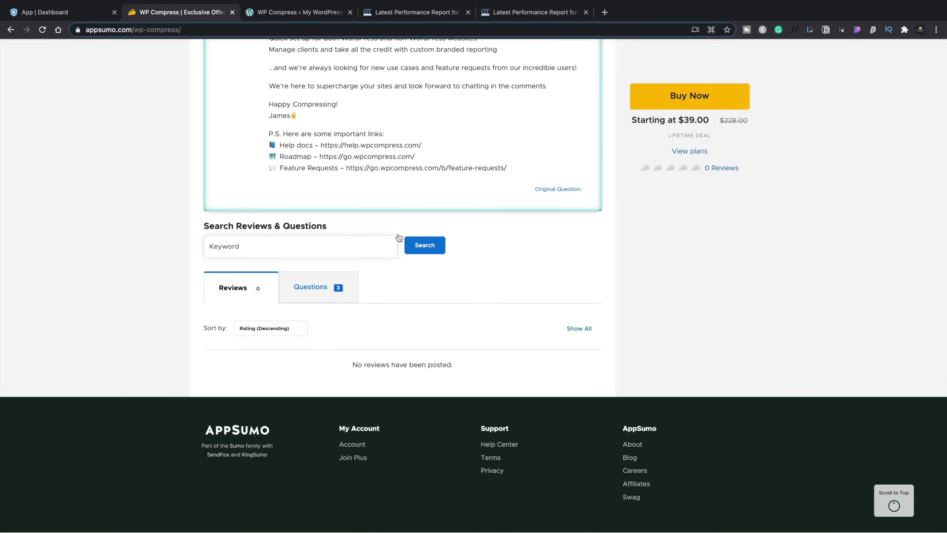
# - Reload the deal page and read the four five-star reviews, returning to the first
pyautogui.click(42, 30)
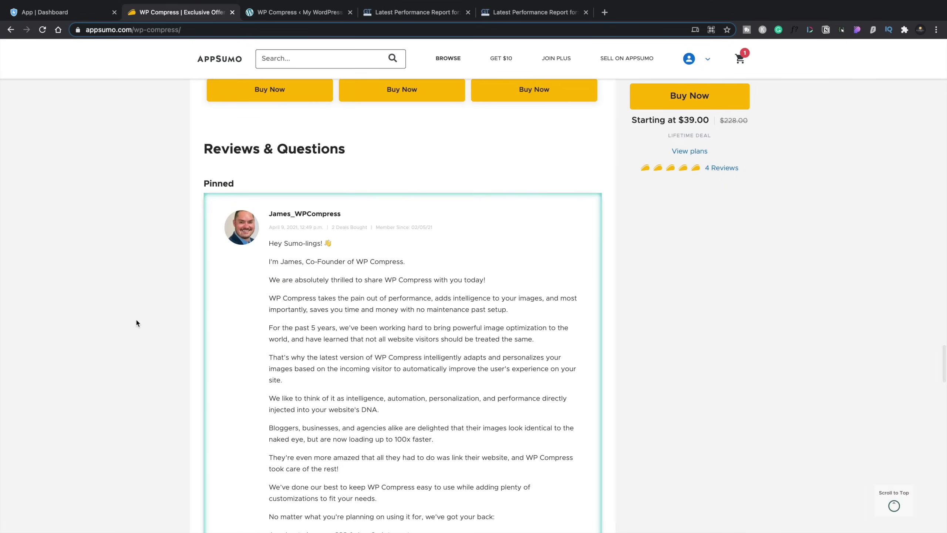
pyautogui.scroll(-15, 137, 323)
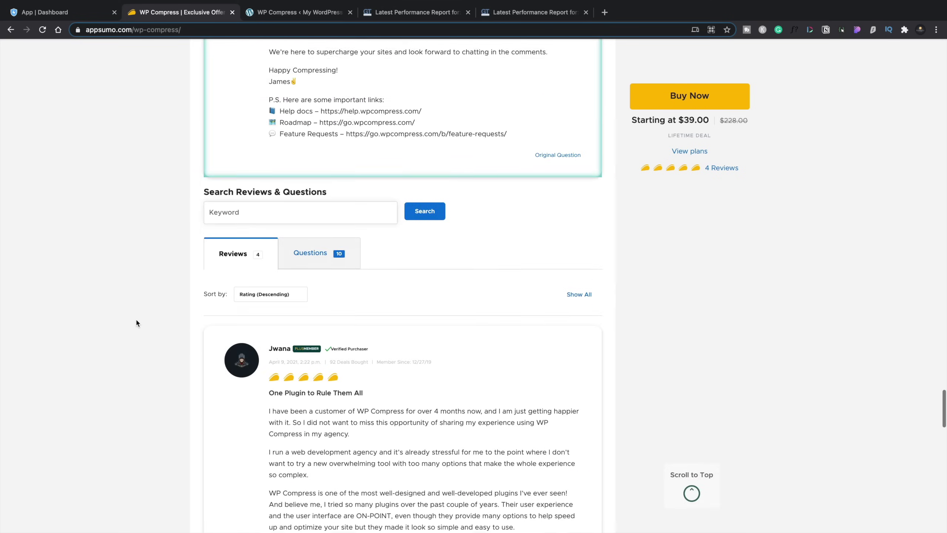
pyautogui.scroll(-3, 137, 321)
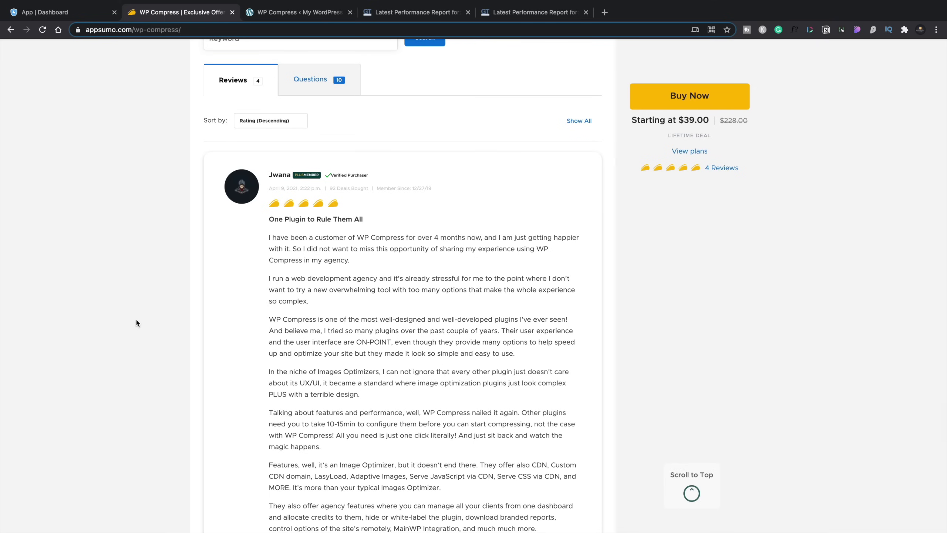
pyautogui.scroll(-7, 136, 321)
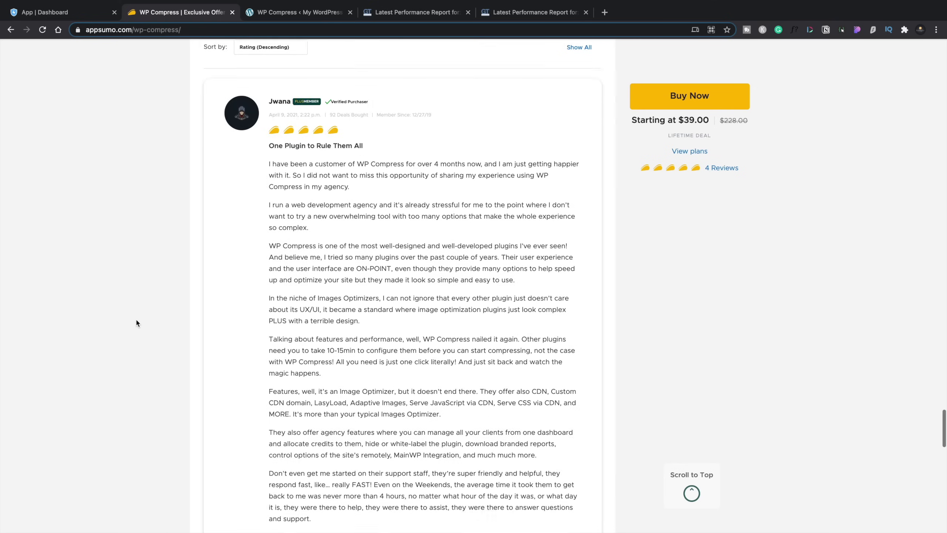
pyautogui.scroll(-16, 136, 321)
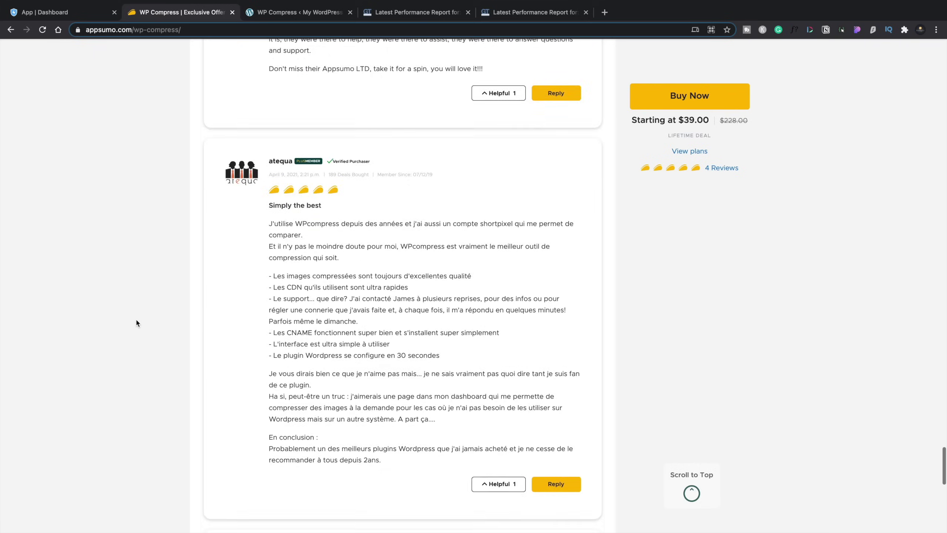
pyautogui.scroll(-6, 136, 323)
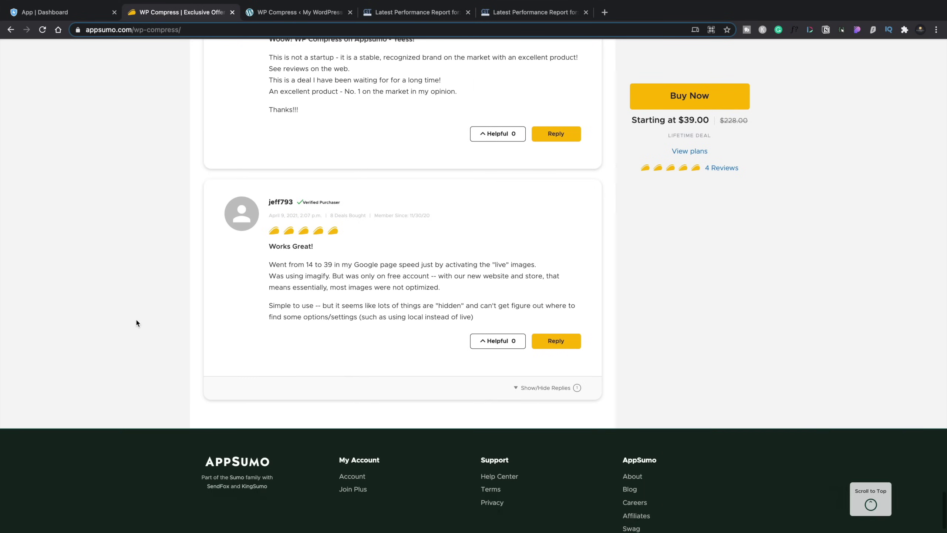
pyautogui.scroll(6, 136, 323)
pyautogui.scroll(20, 136, 323)
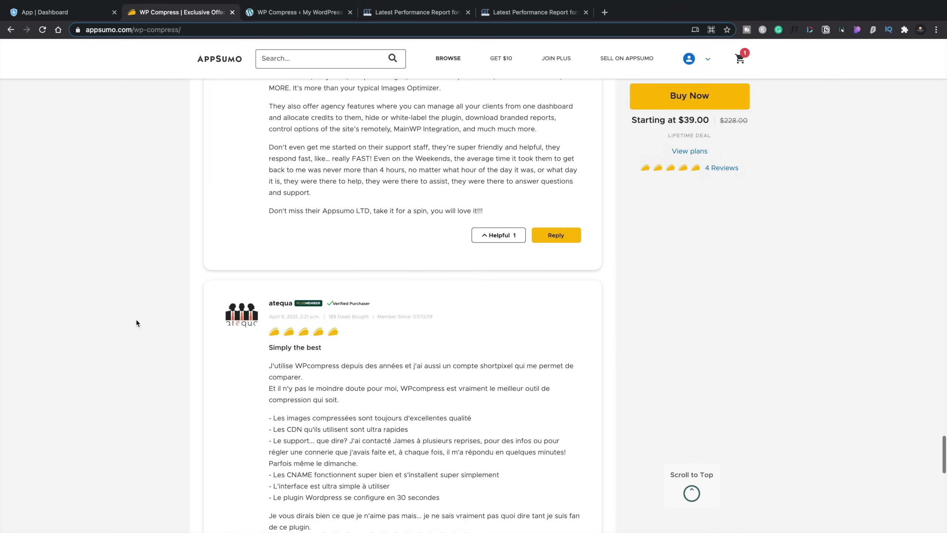
pyautogui.scroll(8, 136, 323)
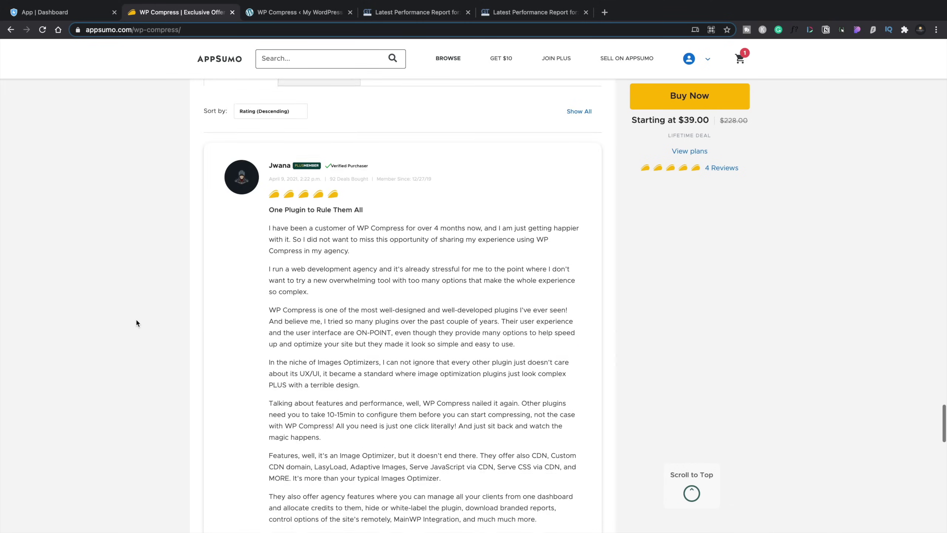